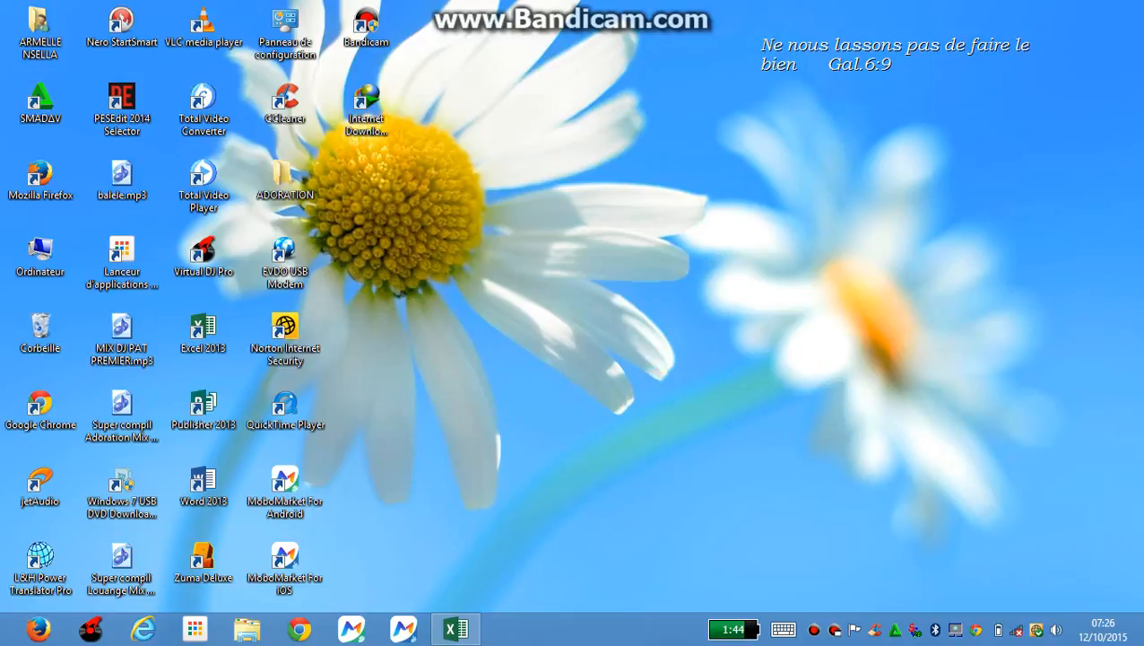
Search the installed applications for "acc" and launch Access 2013
{"action": "mouse_move", "coordinate": [1143, 645]}
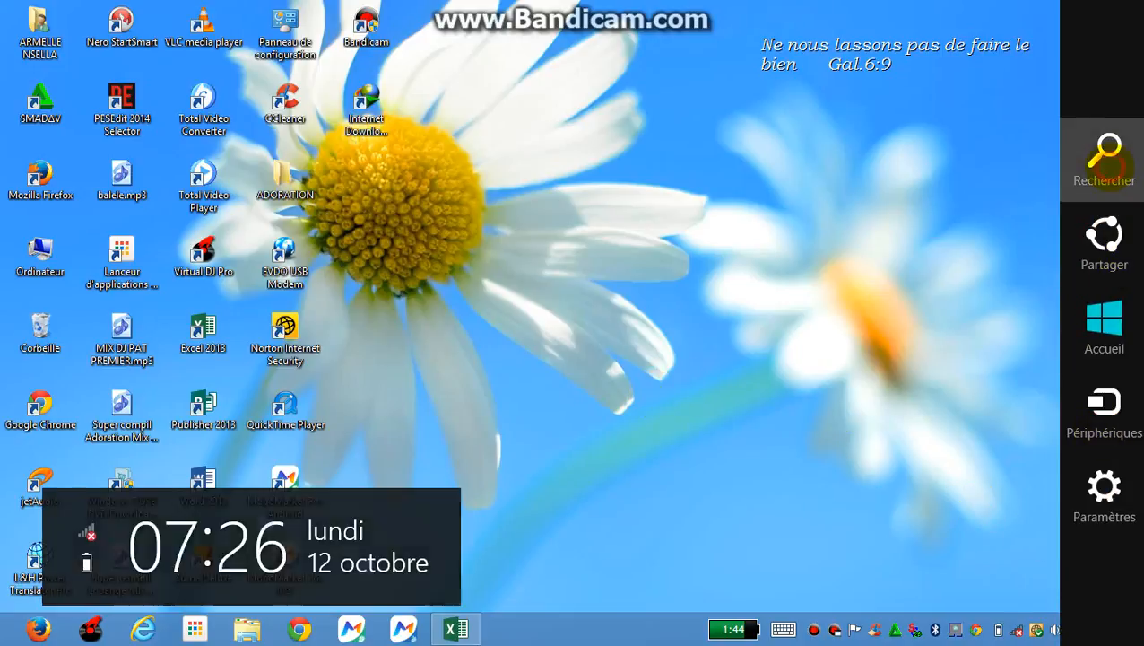
{"action": "left_click", "coordinate": [1110, 171]}
{"action": "type", "text": "acc"}
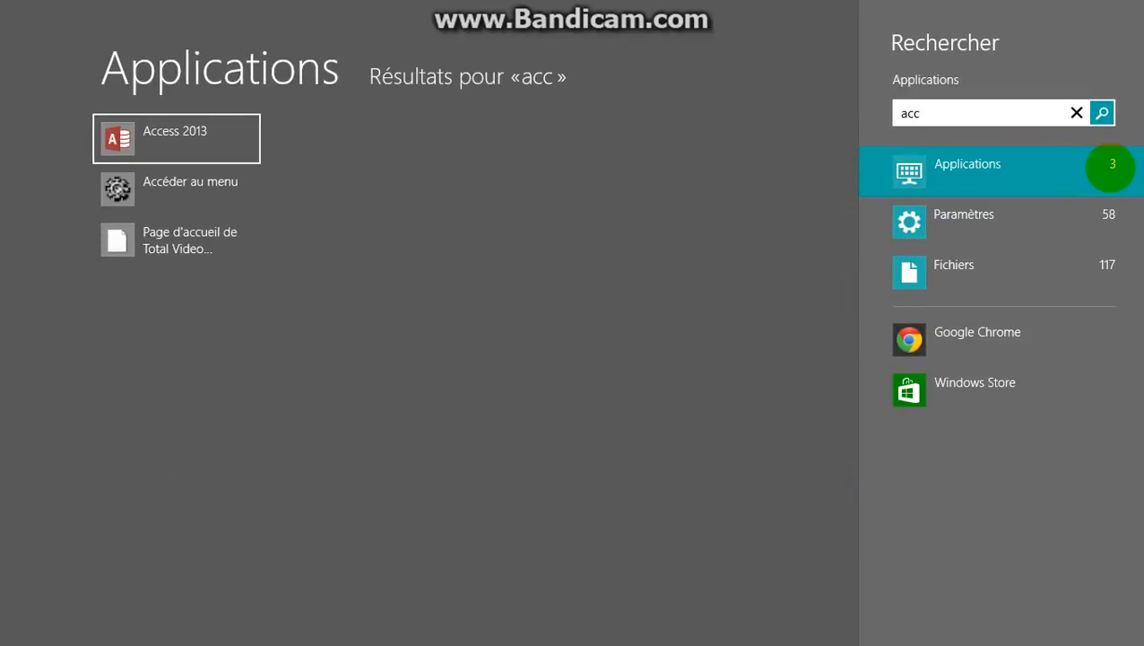
{"action": "key", "text": "Return"}
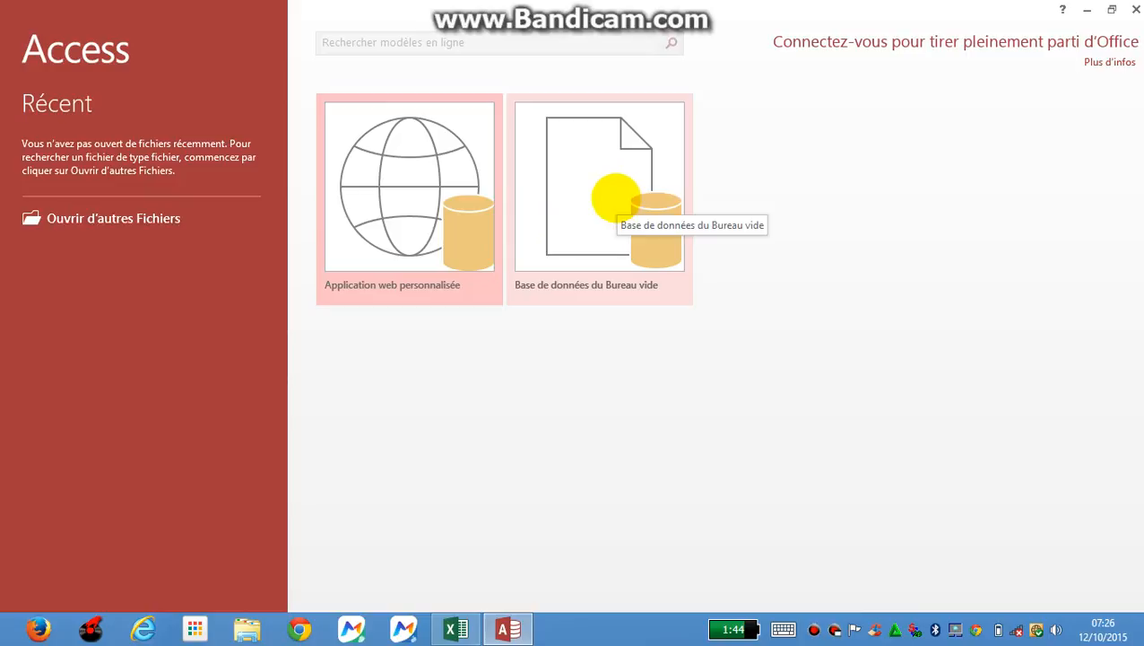
Create a blank desktop database named Base de données3.accdb and close its default empty table
{"action": "left_click", "coordinate": [616, 197]}
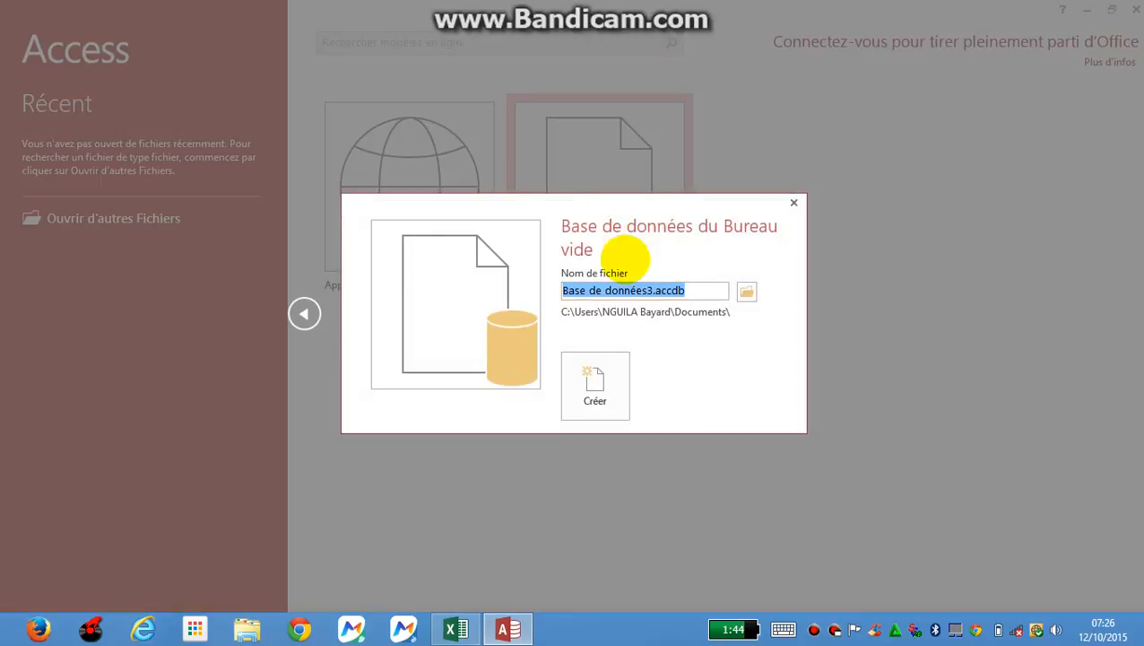
{"action": "left_click", "coordinate": [597, 377]}
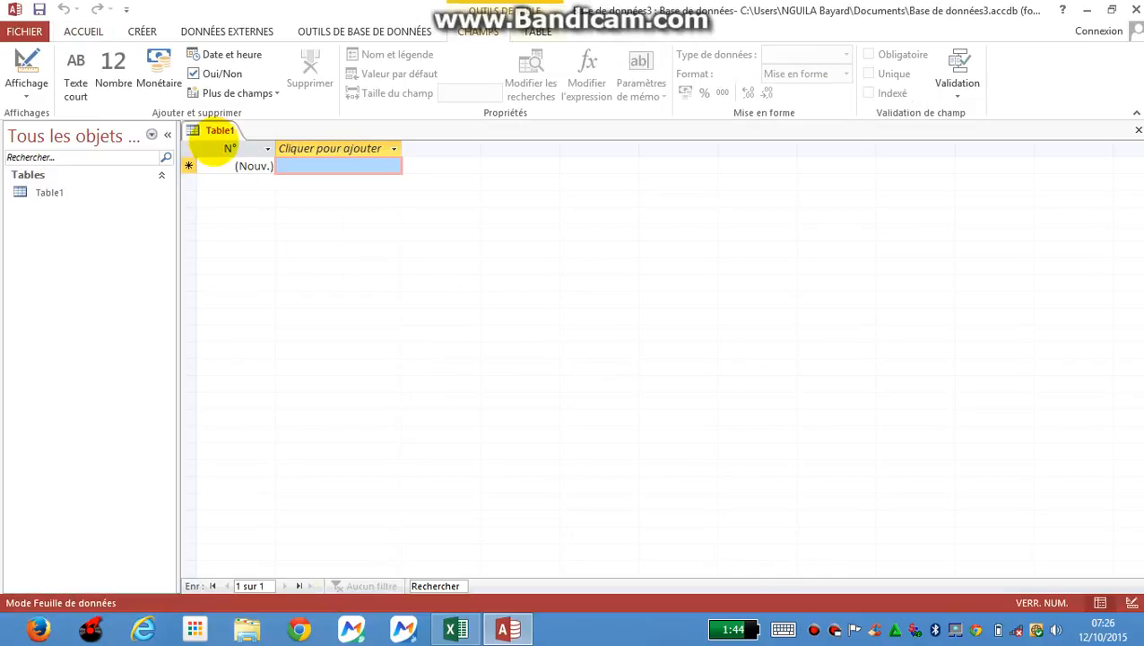
{"action": "right_click", "coordinate": [212, 130]}
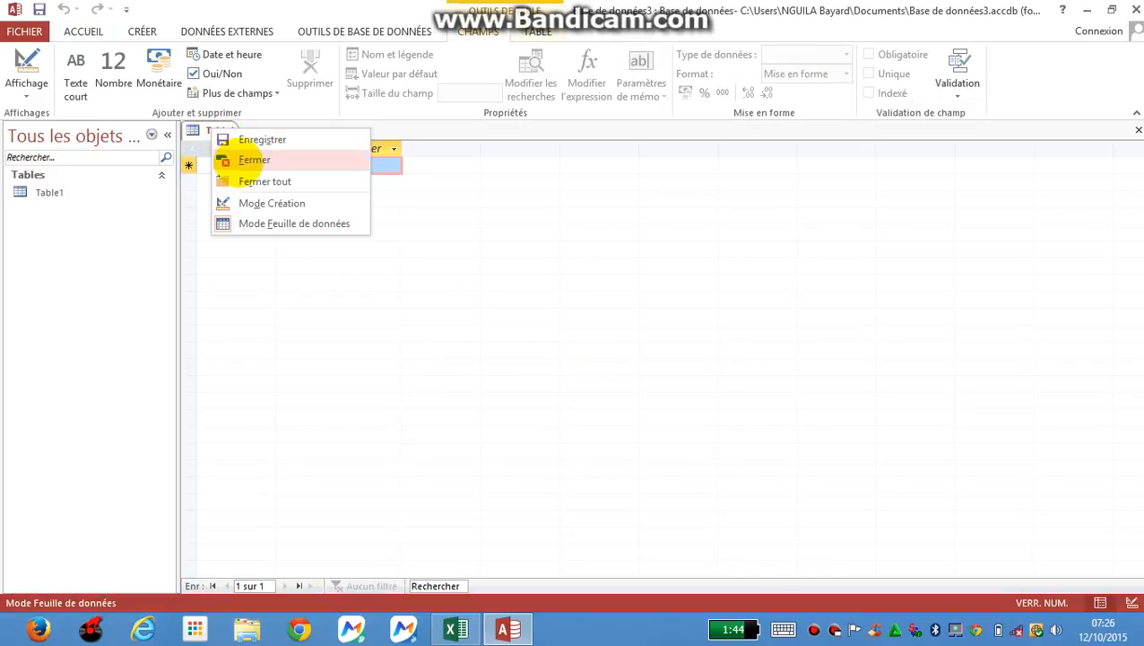
{"action": "left_click", "coordinate": [235, 159]}
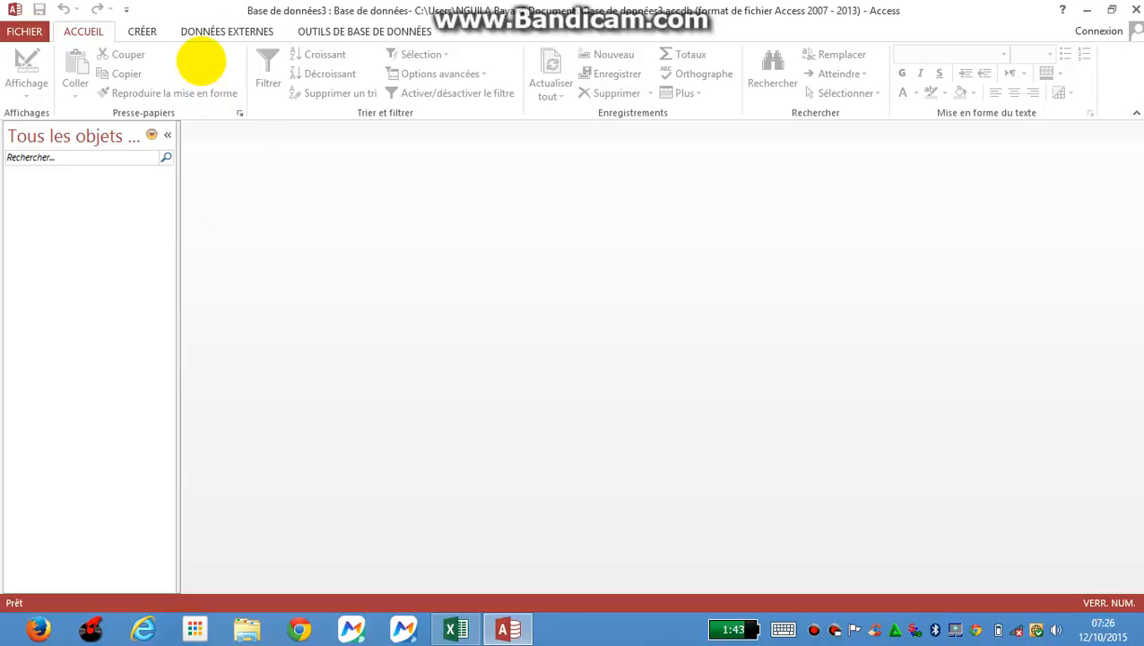
Start an ODBC connection that links to the source through an attached table, using the machine data source immo2
{"action": "left_click", "coordinate": [223, 32]}
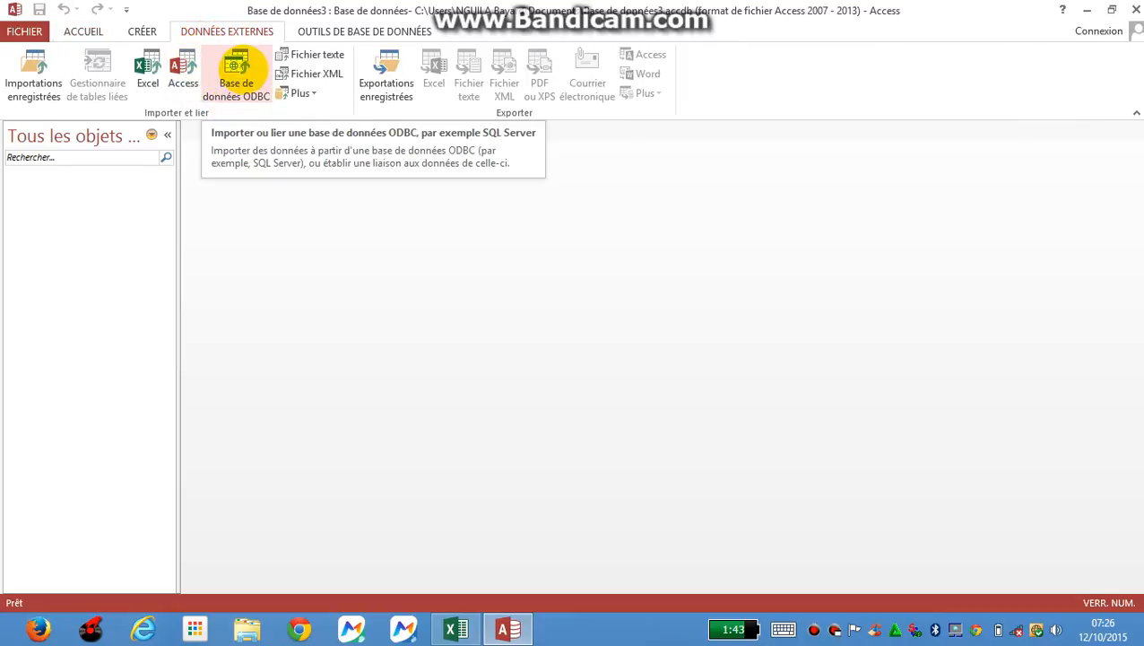
{"action": "left_click", "coordinate": [236, 68]}
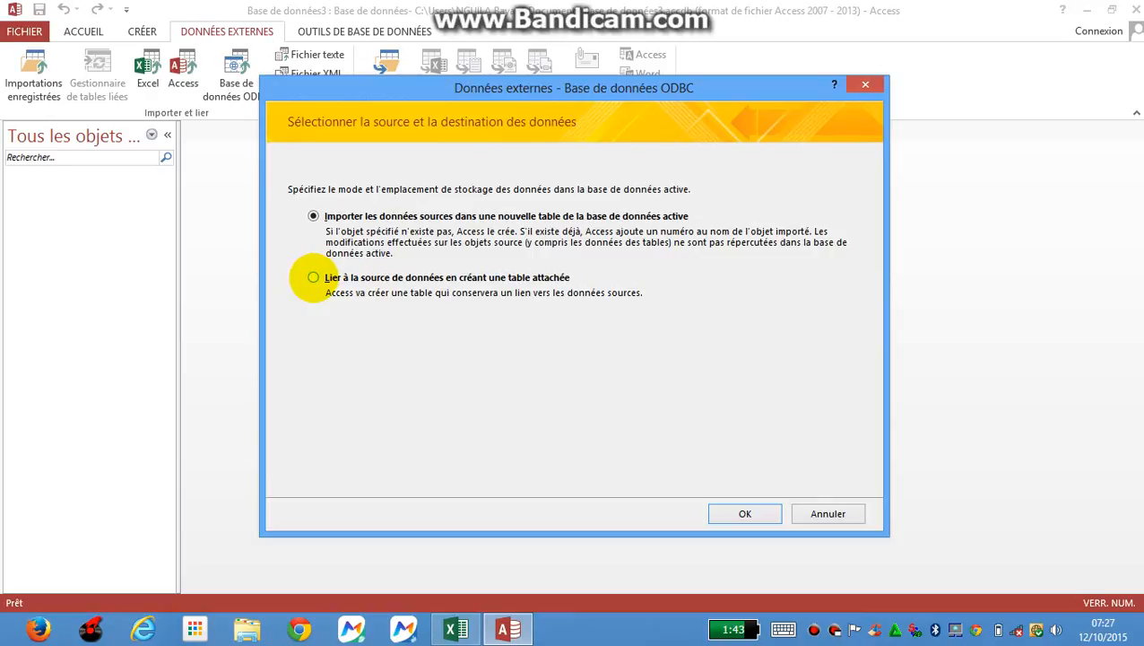
{"action": "left_click", "coordinate": [313, 277]}
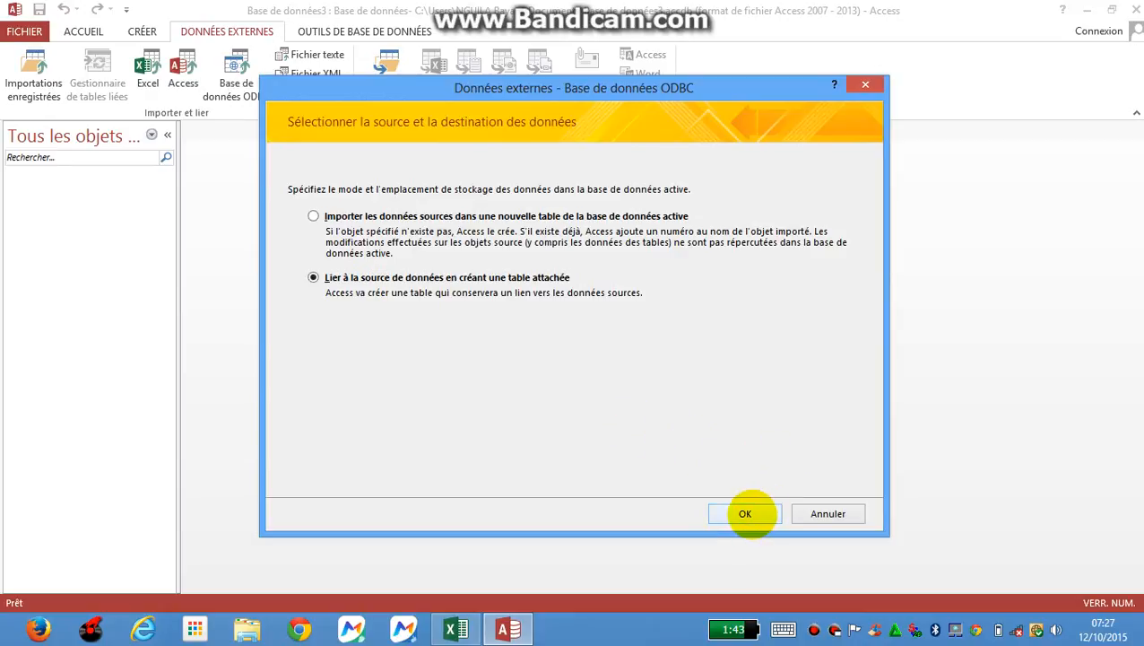
{"action": "left_click", "coordinate": [745, 513]}
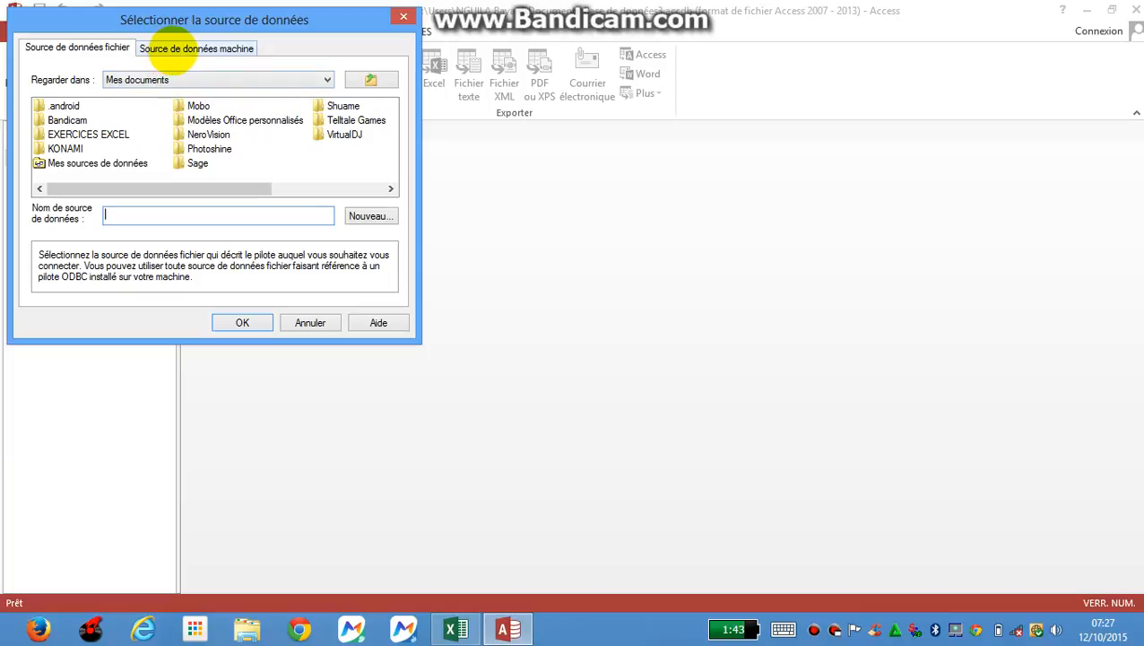
{"action": "left_click", "coordinate": [175, 47]}
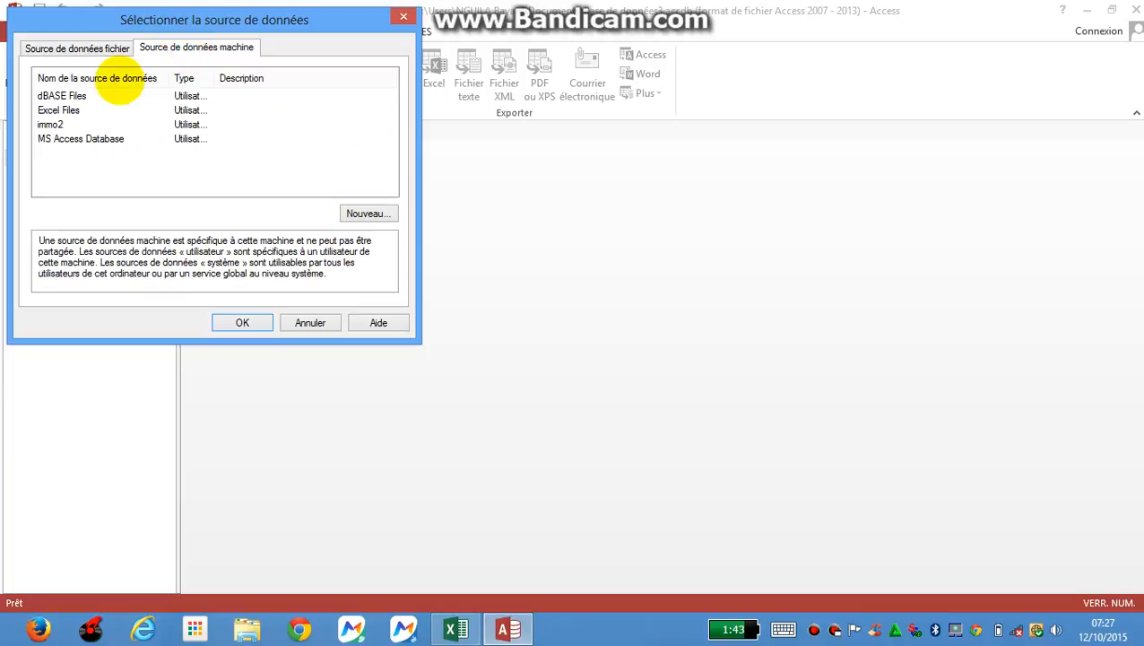
{"action": "left_click", "coordinate": [49, 124]}
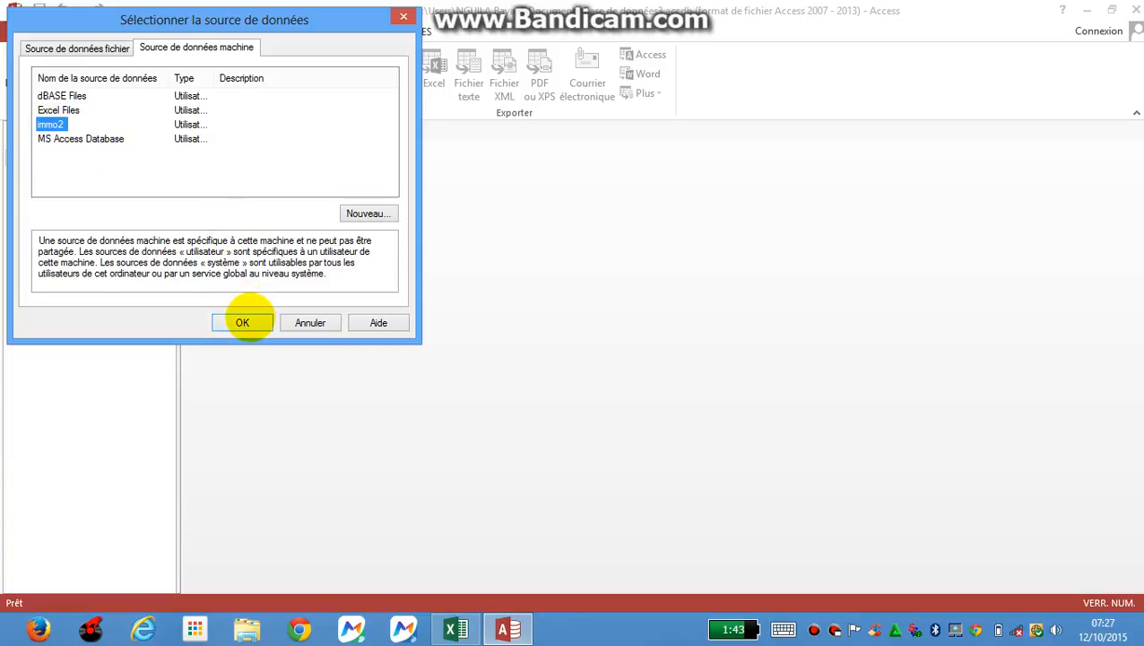
{"action": "left_click", "coordinate": [242, 322]}
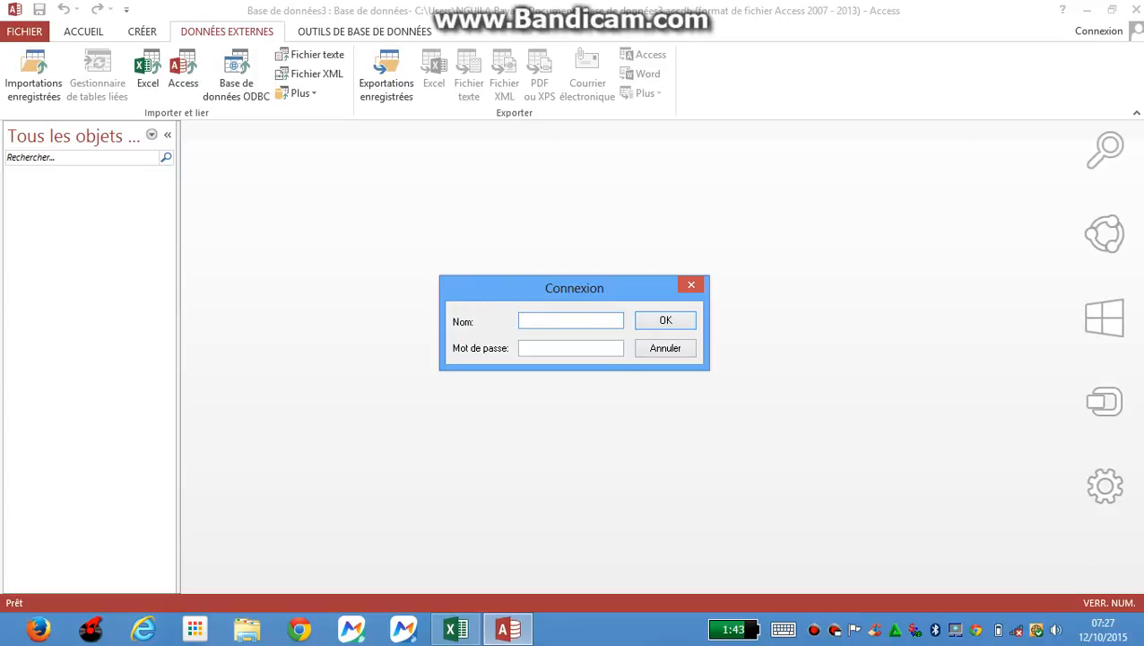
Search the installed applications for "cl" and launch the on-screen keyboard (Clavier visuel)
{"action": "mouse_move", "coordinate": [1112, 345]}
{"action": "left_click", "coordinate": [1104, 154]}
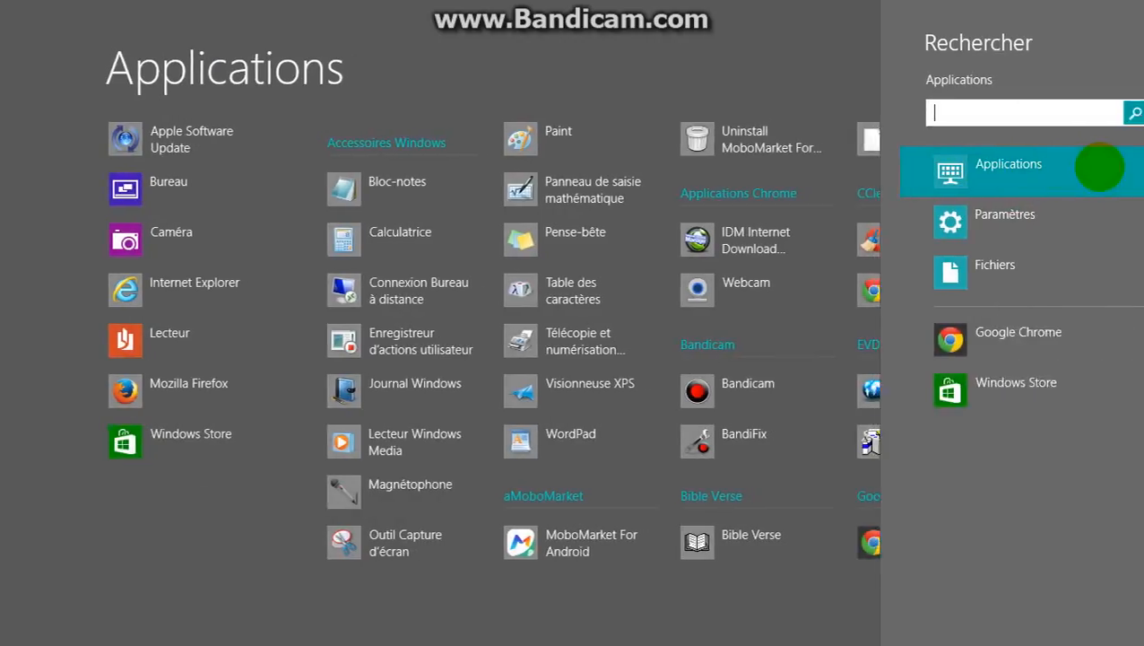
{"action": "type", "text": "cl"}
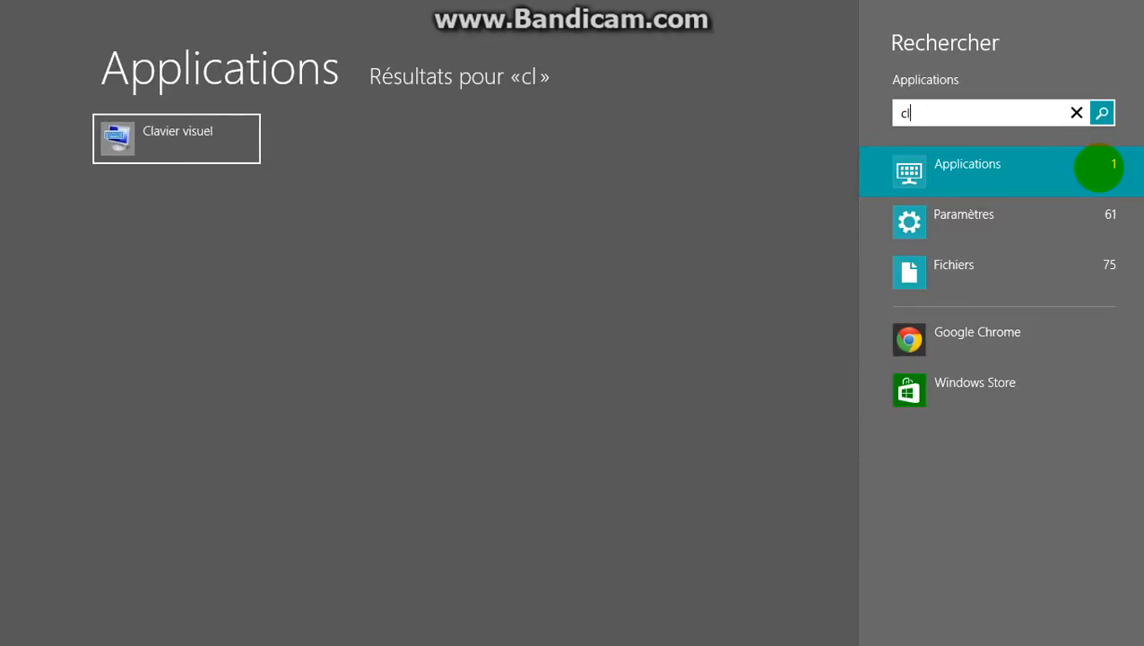
{"action": "key", "text": "Return"}
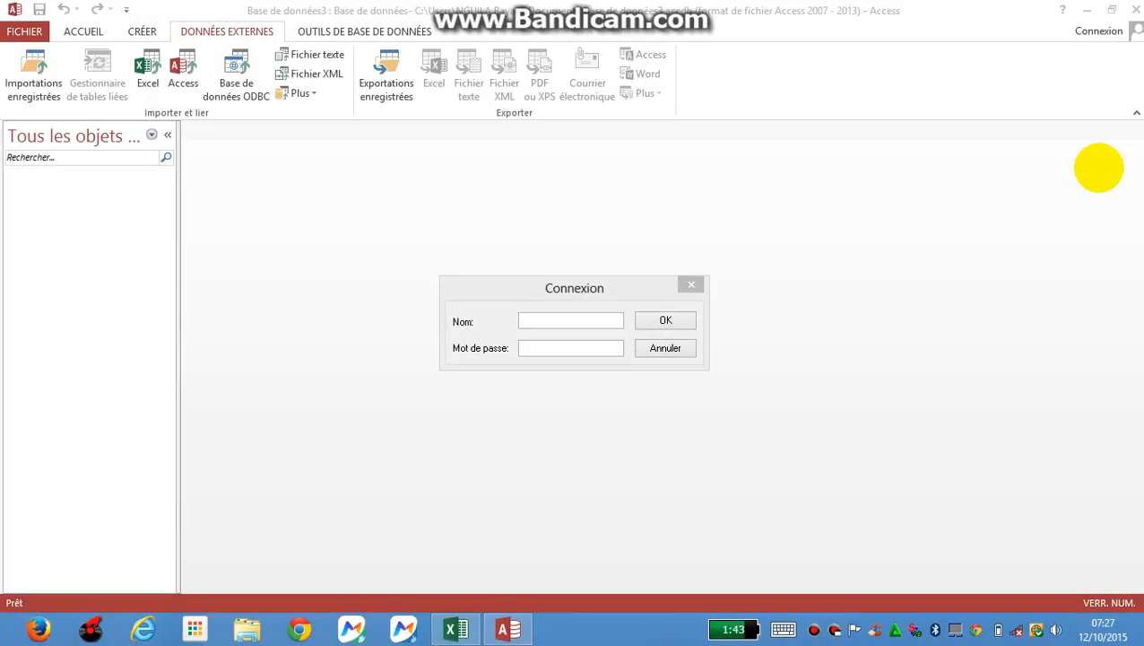
Log in to the data source as <administrateur> with an empty password, closing the on-screen keyboard once the name is entered
{"action": "left_click", "coordinate": [541, 320]}
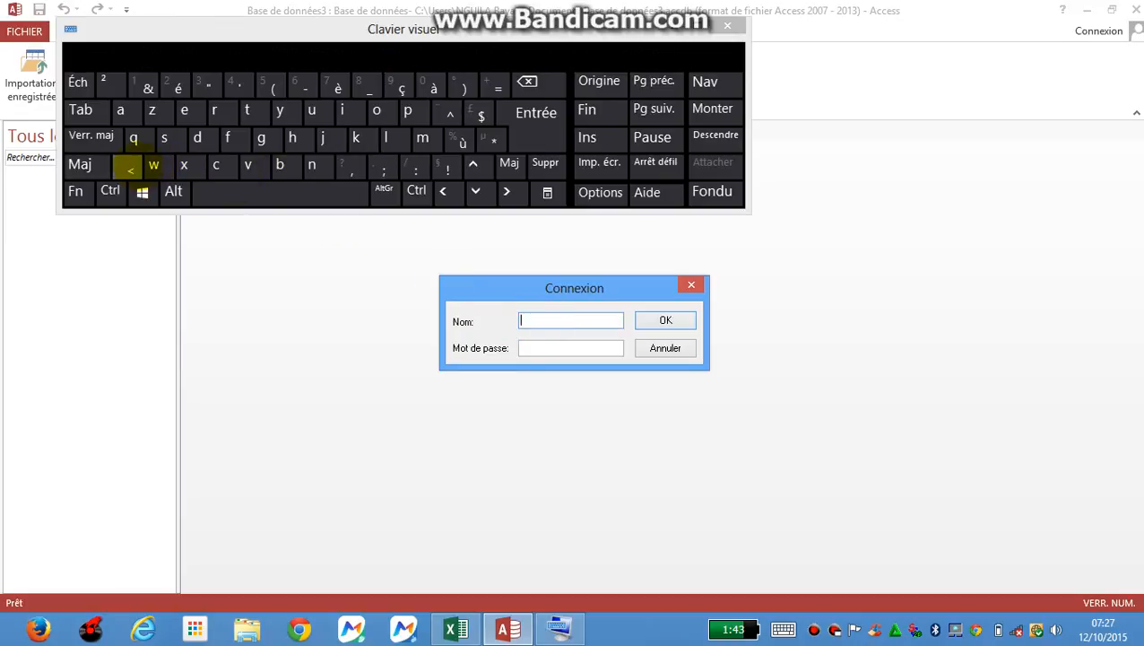
{"action": "type", "text": "<administrateur"}
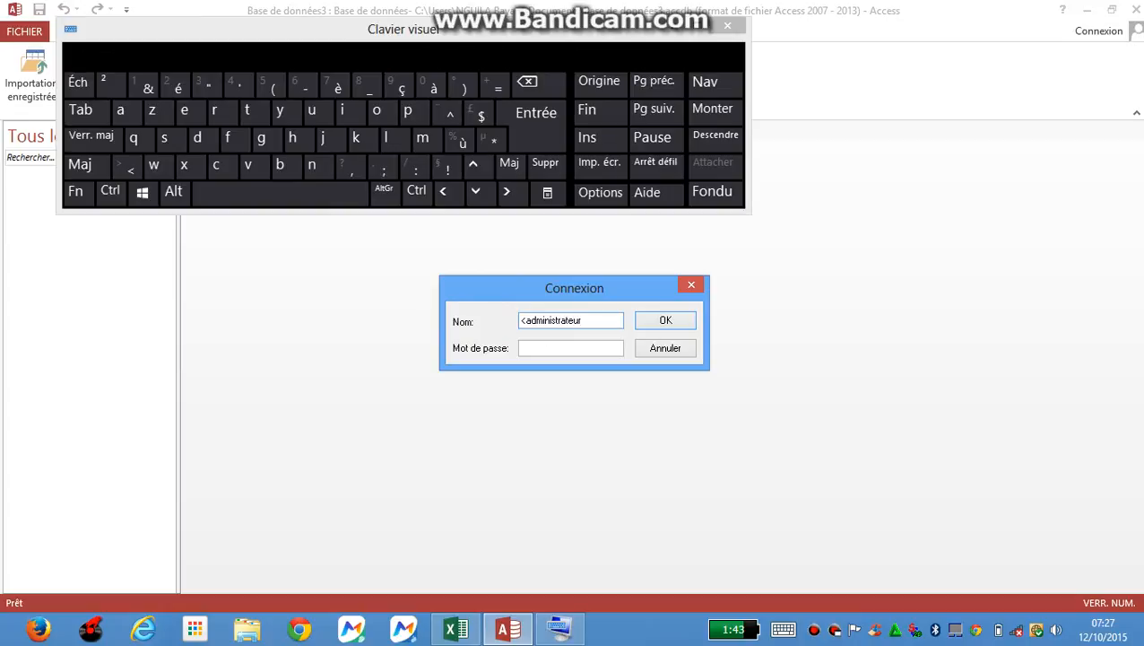
{"action": "left_click", "coordinate": [80, 164]}
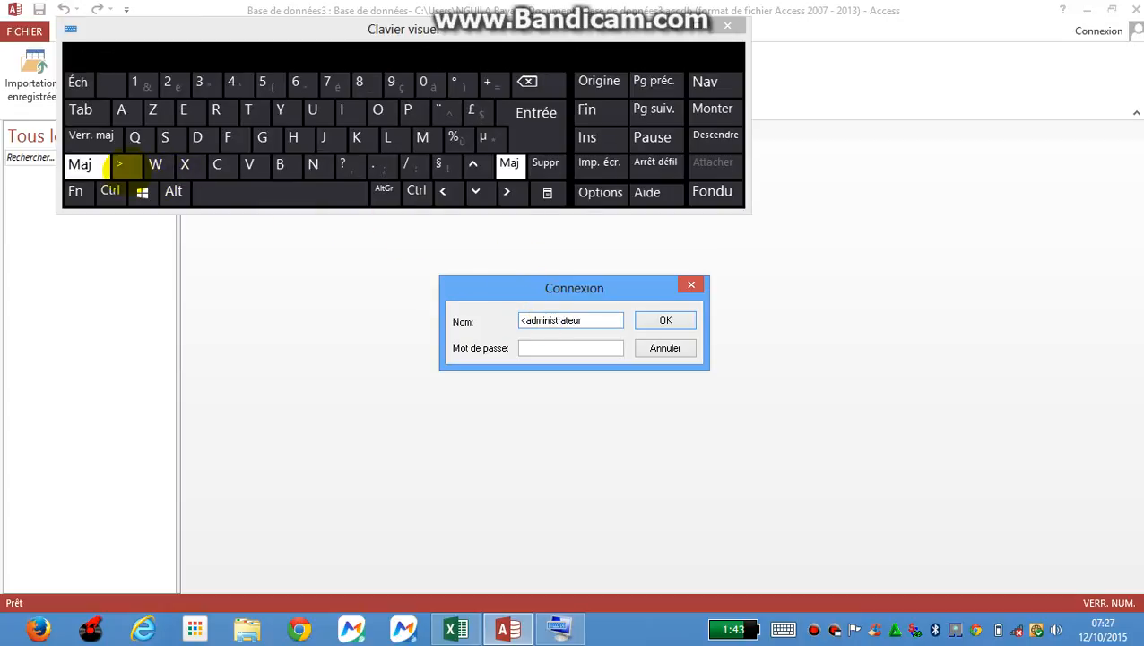
{"action": "left_click", "coordinate": [123, 164]}
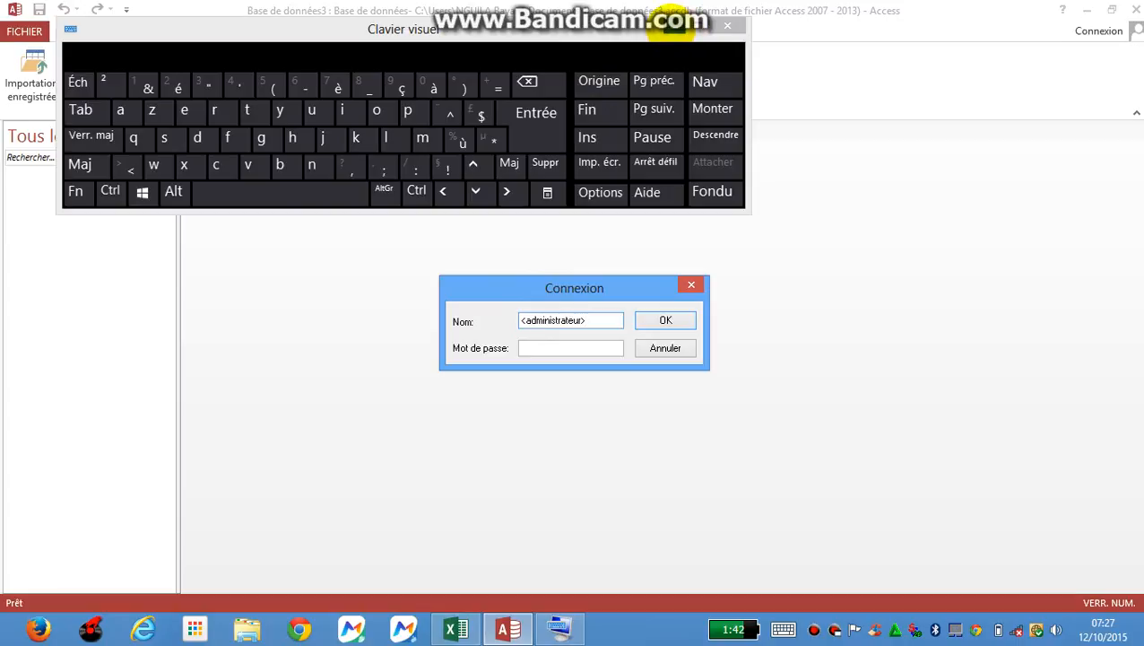
{"action": "left_click", "coordinate": [679, 25]}
{"action": "left_click", "coordinate": [574, 350]}
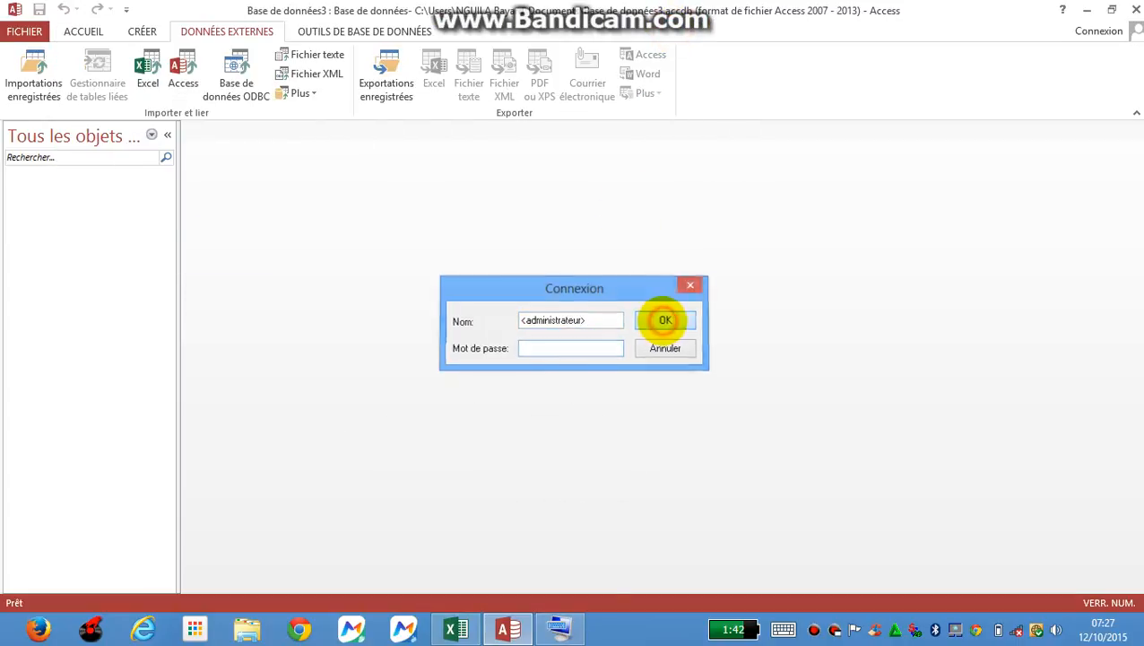
{"action": "left_click", "coordinate": [665, 320]}
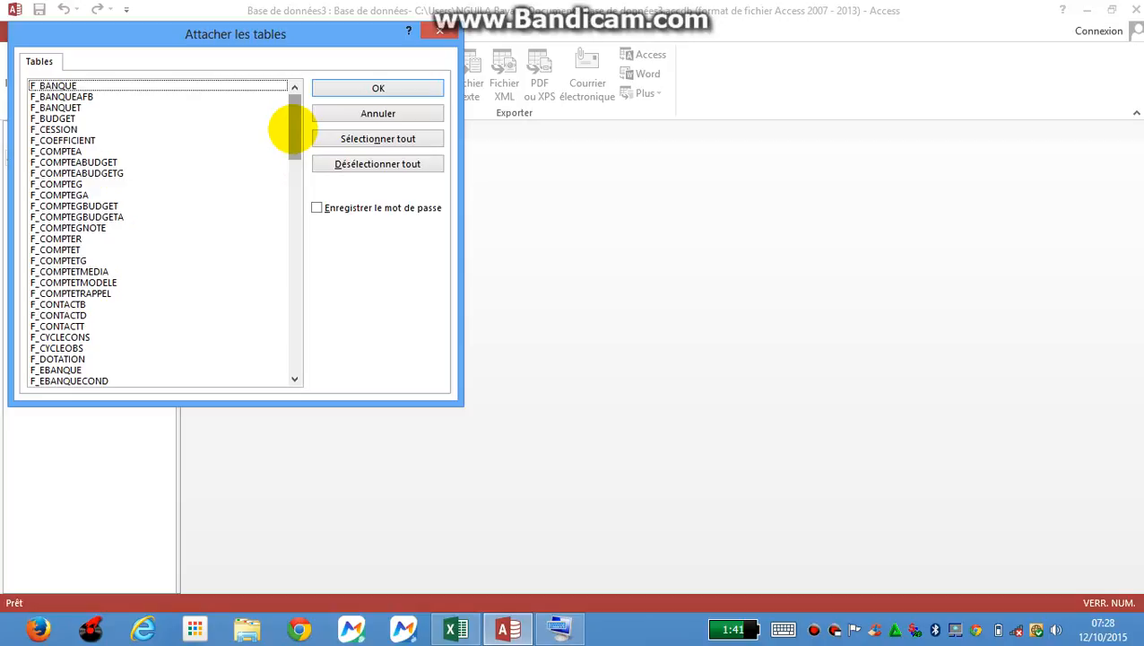
Attach the F_IMMOBILISATION table from the data source to the database
{"action": "left_click_drag", "start_coordinate": [292, 131], "coordinate": [290, 173]}
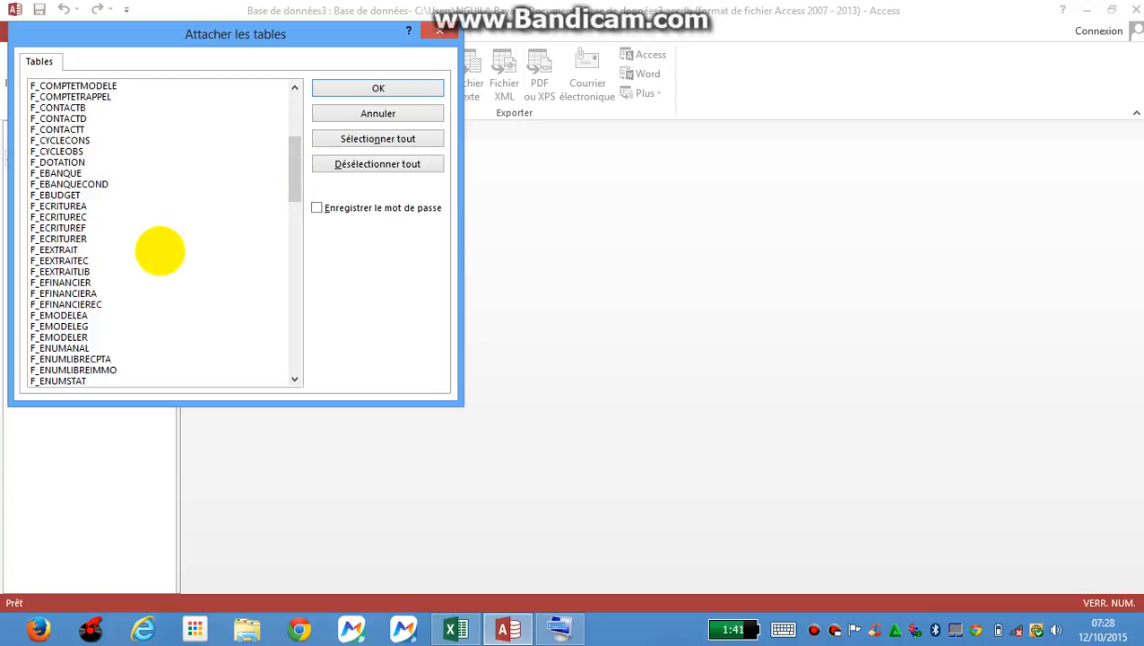
{"action": "left_click_drag", "start_coordinate": [289, 153], "coordinate": [289, 218]}
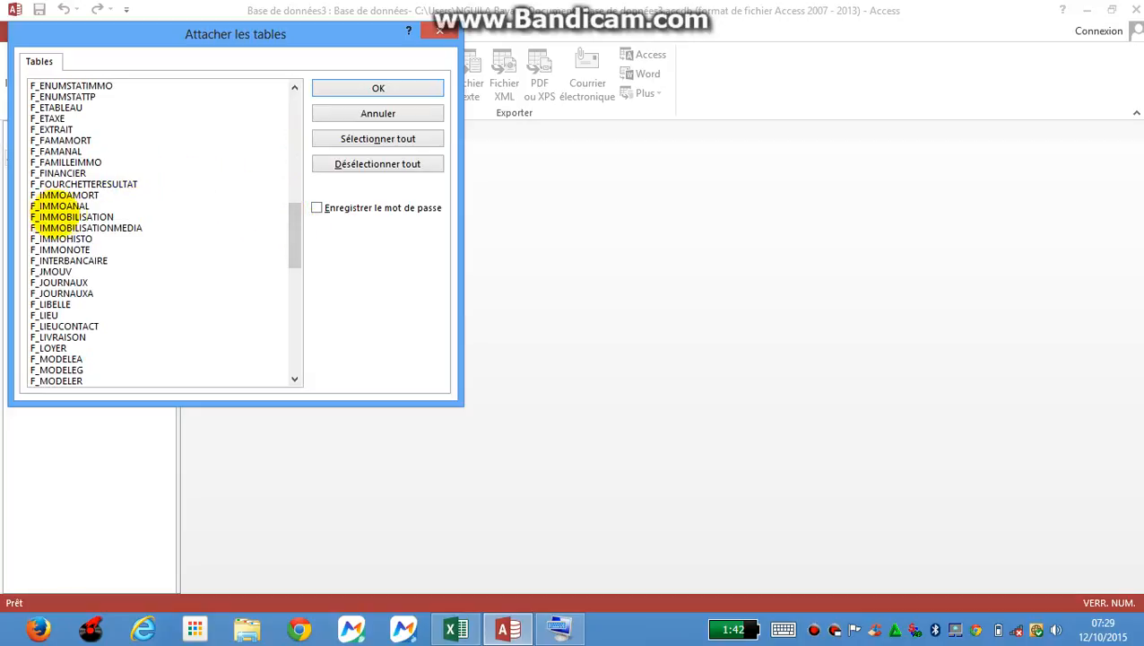
{"action": "left_click", "coordinate": [70, 216]}
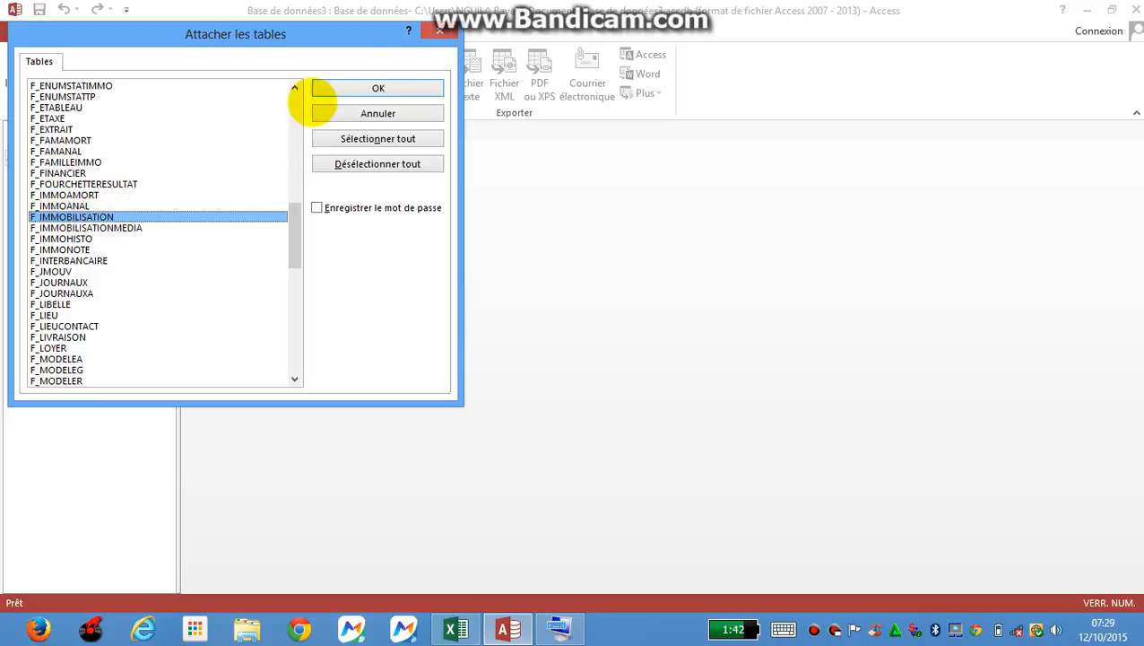
{"action": "left_click", "coordinate": [358, 91]}
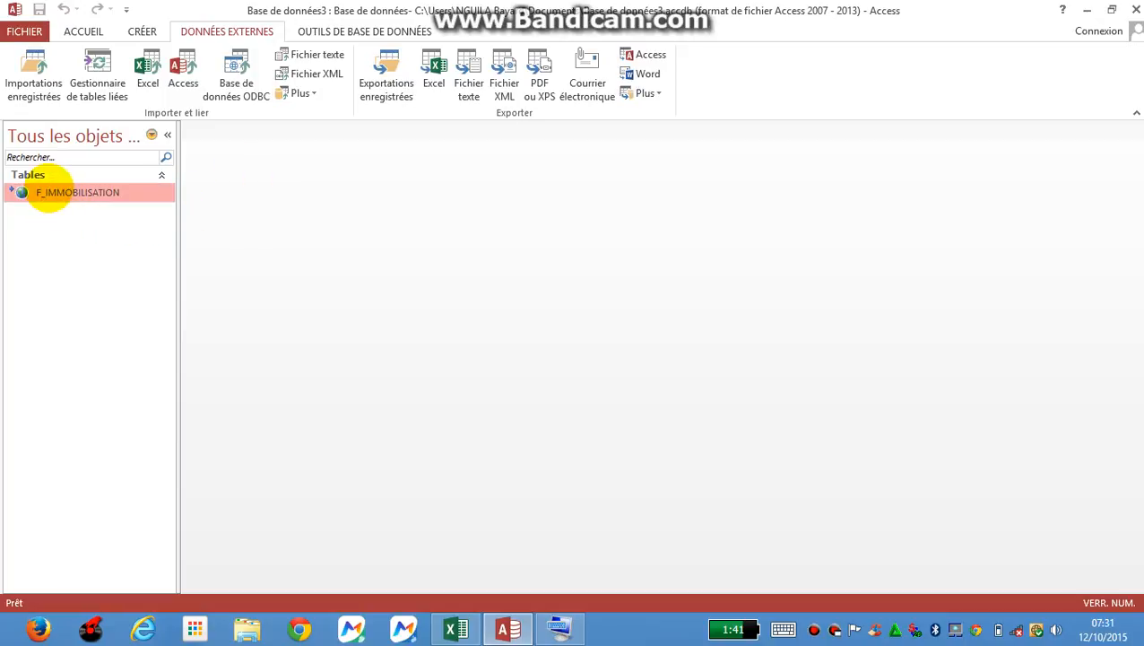
Open the linked F_IMMOBILISATION table in datasheet view
{"action": "mouse_move", "coordinate": [45, 188]}
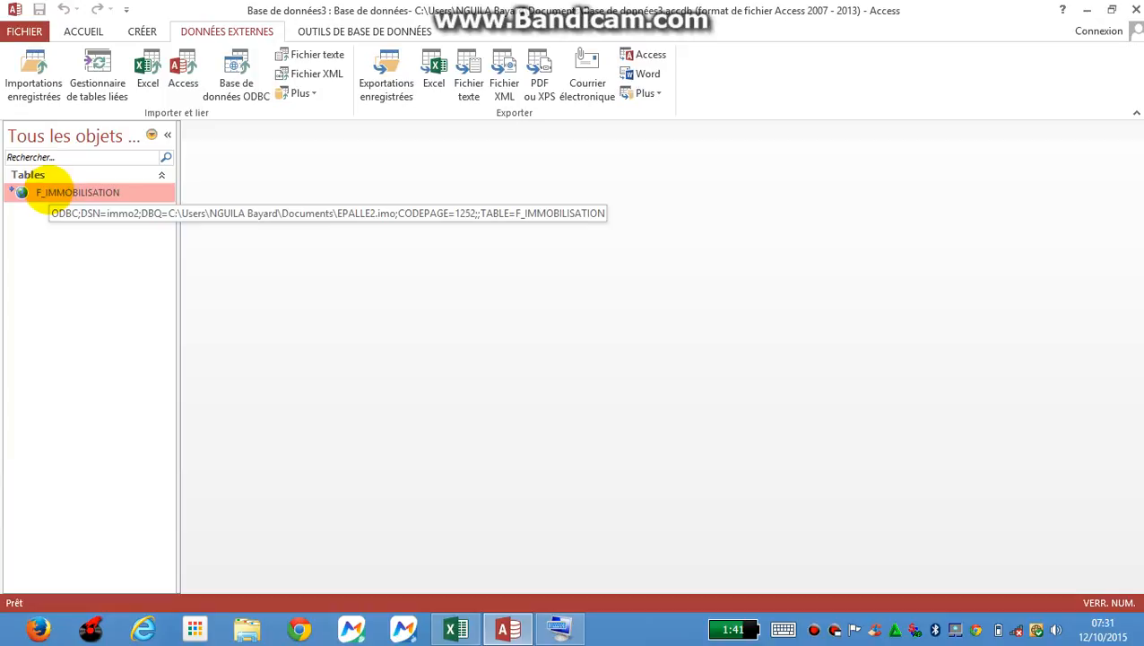
{"action": "left_click", "coordinate": [45, 192]}
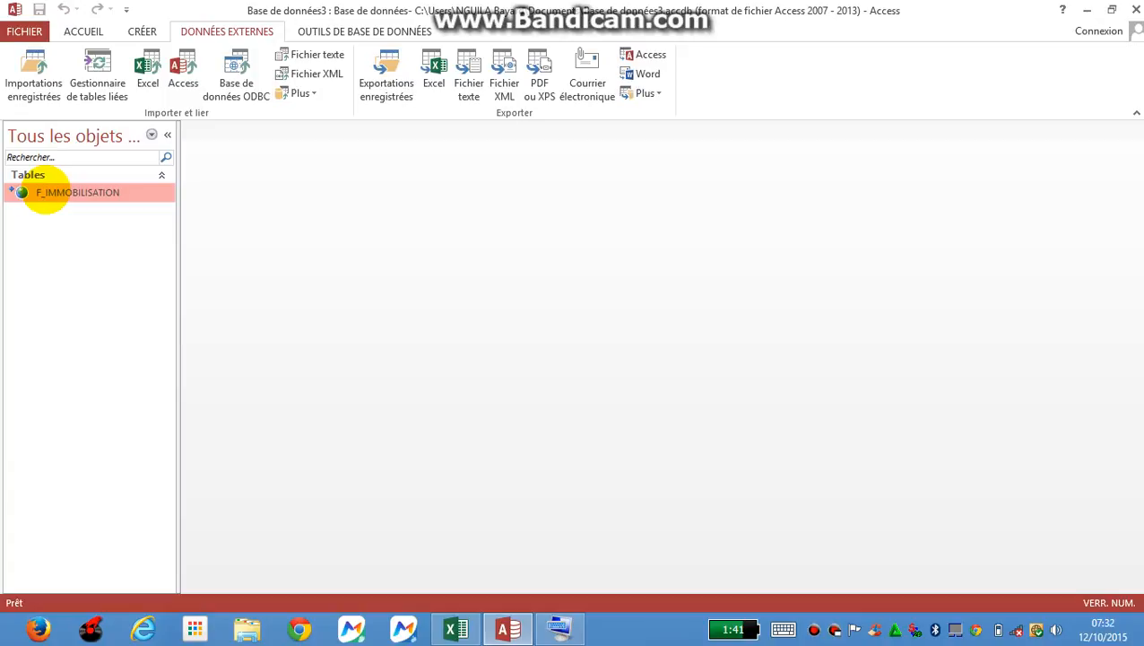
{"action": "double_click", "coordinate": [40, 191]}
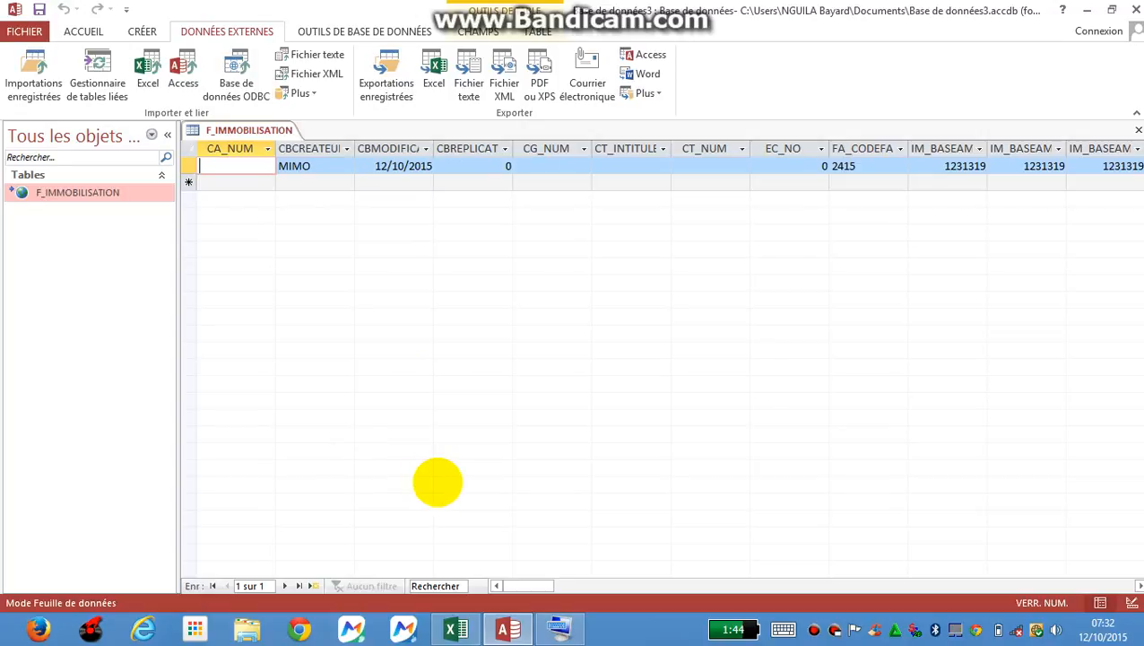
{"action": "key", "text": "F8"}
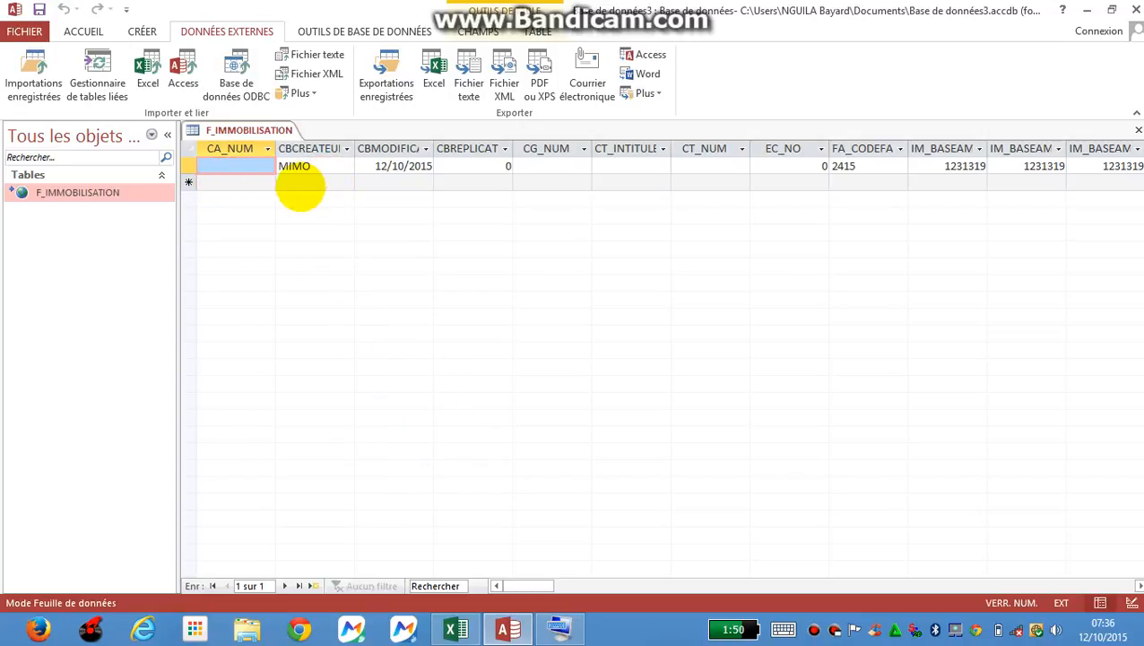
Start a new record in F_IMMOBILISATION with ODBC in the CBCREATEUR column and 12/10/2015 in the CBMODIFICATION column
{"action": "left_click", "coordinate": [302, 182]}
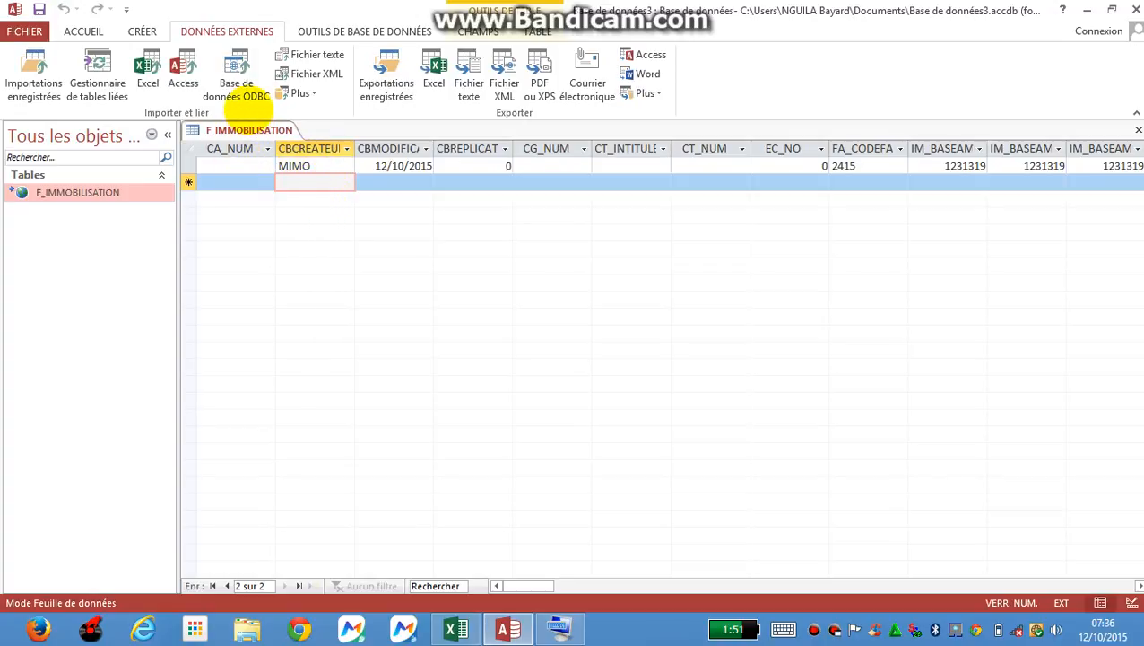
{"action": "key", "text": "Caps_Lock"}
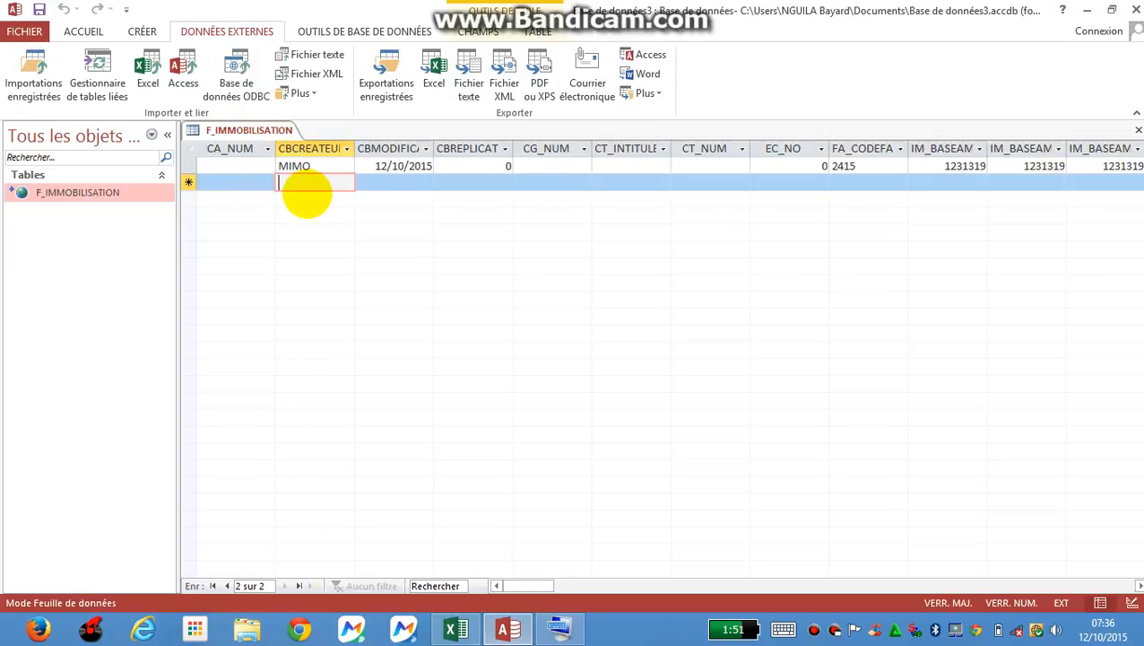
{"action": "type", "text": "ODBC"}
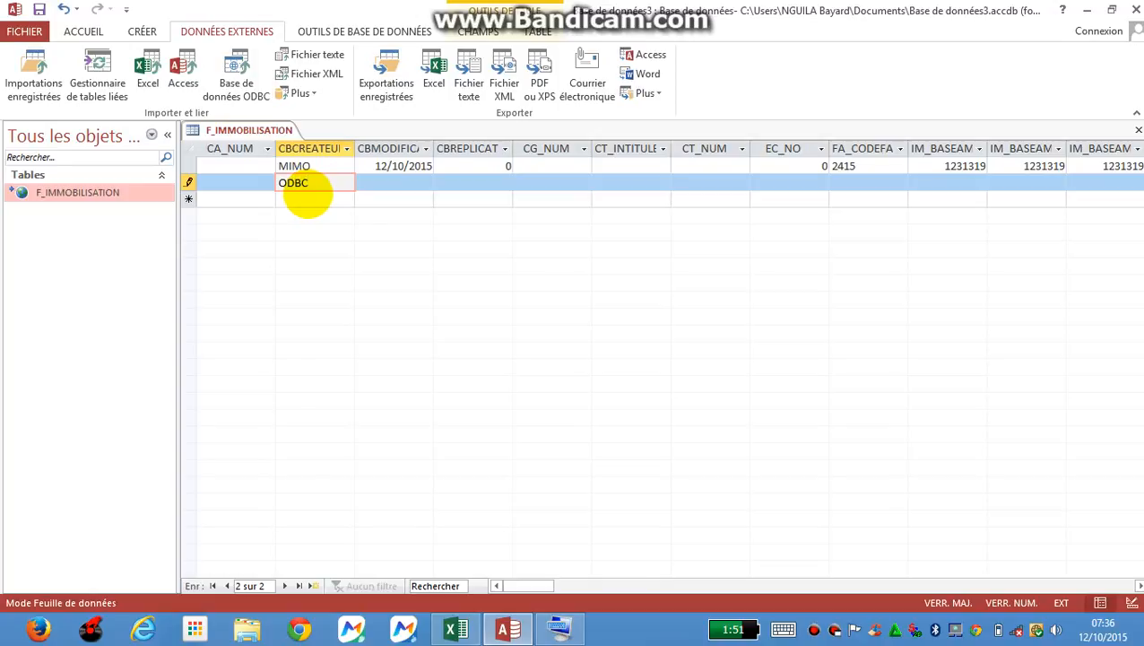
{"action": "left_click", "coordinate": [404, 182]}
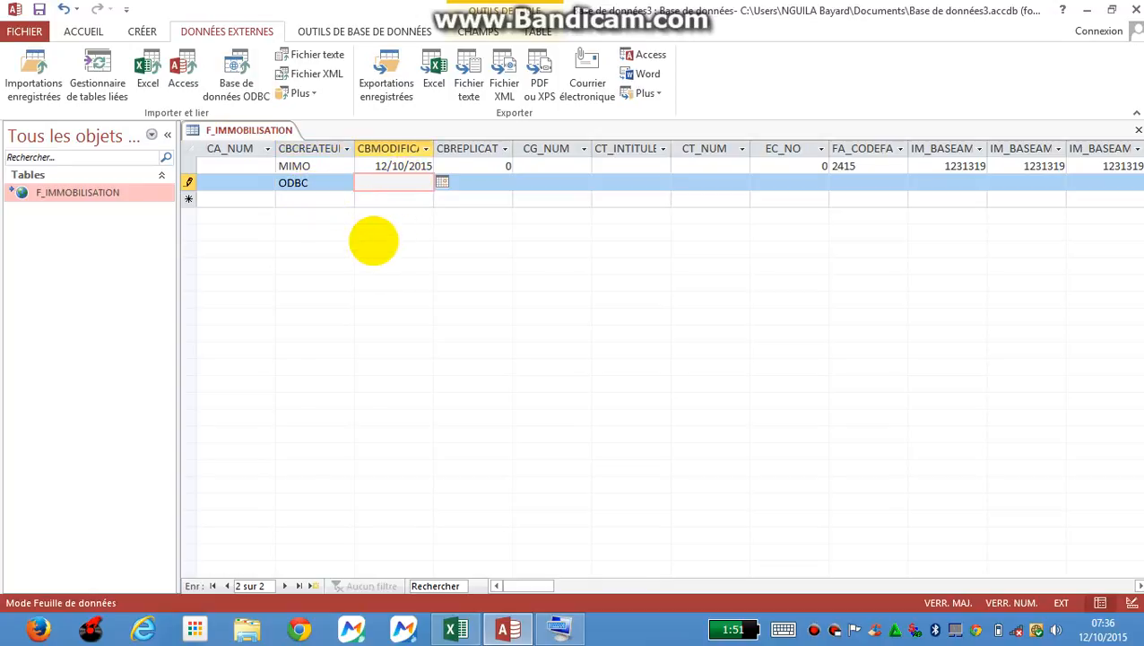
{"action": "type", "text": "12/10/2015"}
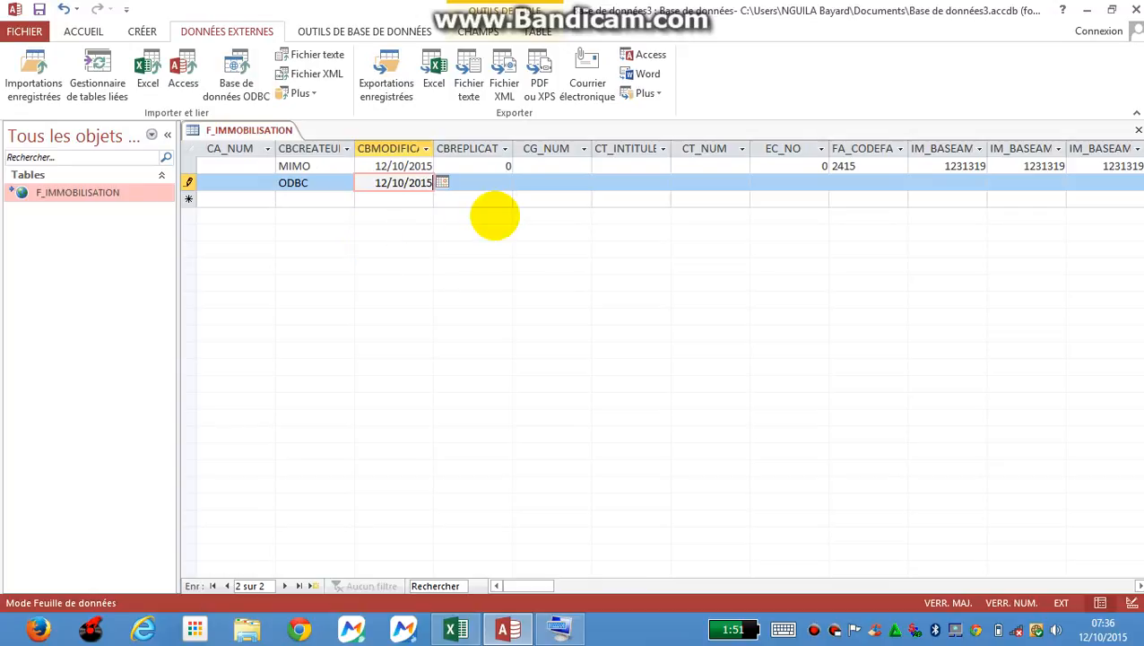
Enter 0 for CBREPLICATION, 0 for EC_NO and 2415 for FA_CODEFA in the new record
{"action": "left_click", "coordinate": [485, 184]}
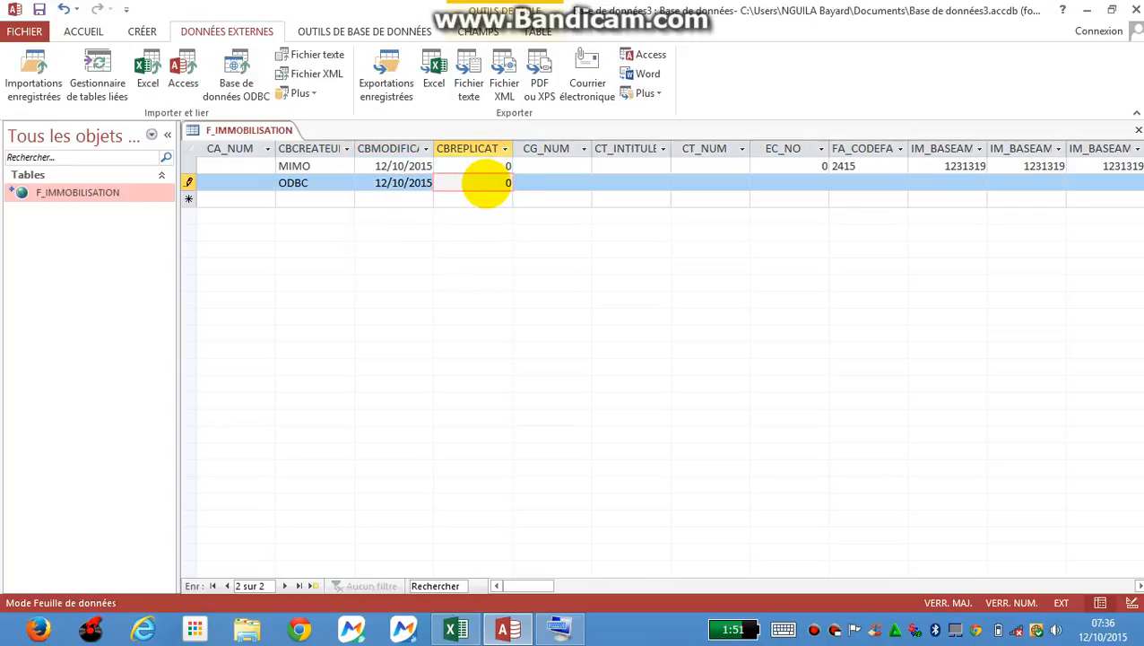
{"action": "left_click", "coordinate": [805, 183]}
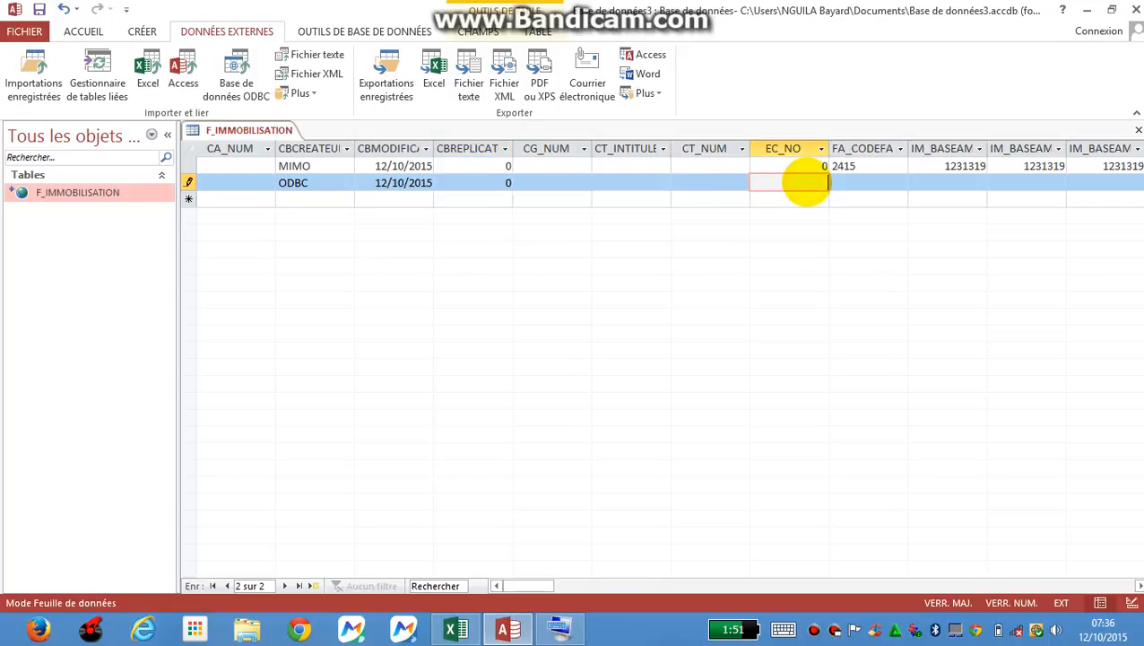
{"action": "left_click", "coordinate": [868, 182]}
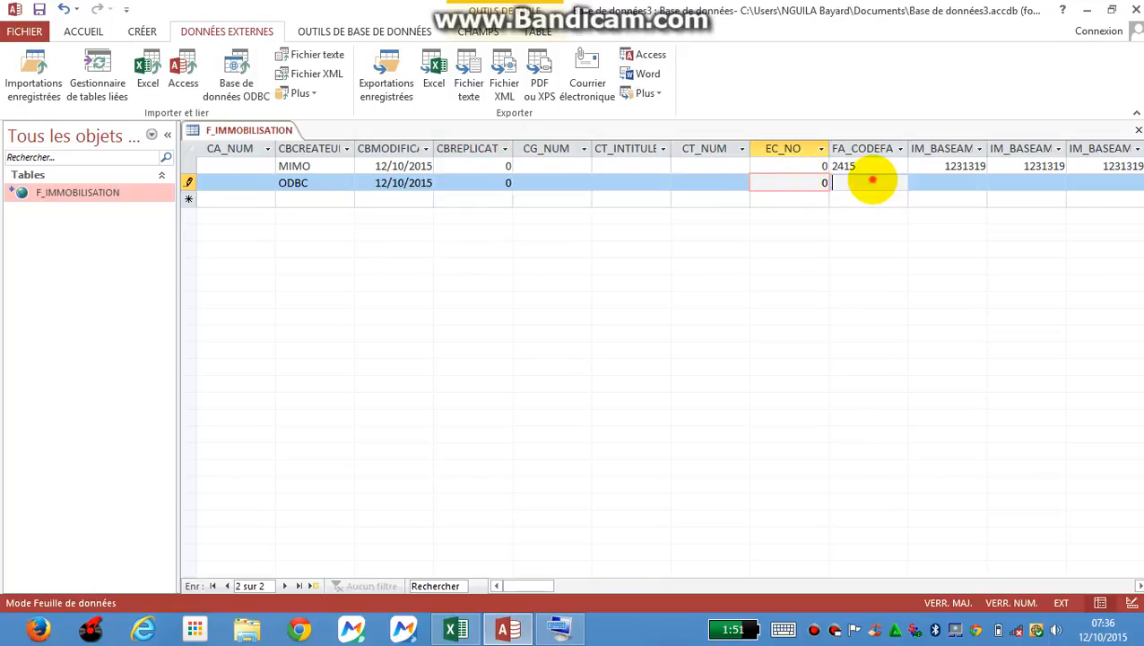
{"action": "type", "text": "2415"}
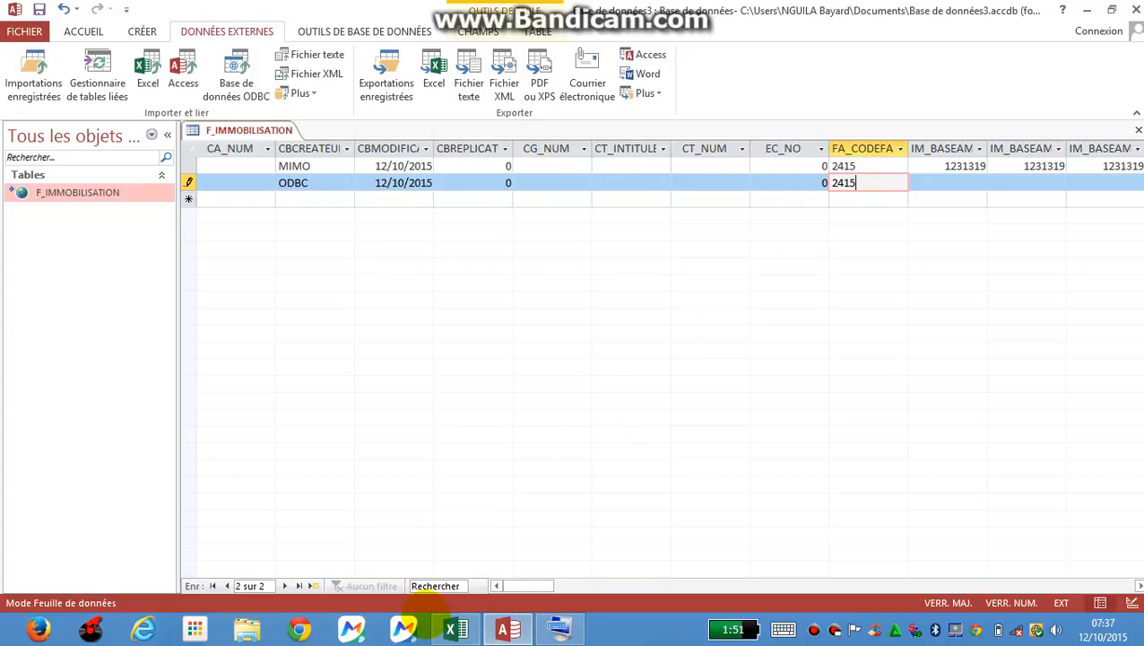
Look up the first ONDULEUR APC amount in the Excel asset list and enter 45000 in the new Access record's first IM_BASEAM field
{"action": "left_click", "coordinate": [456, 629]}
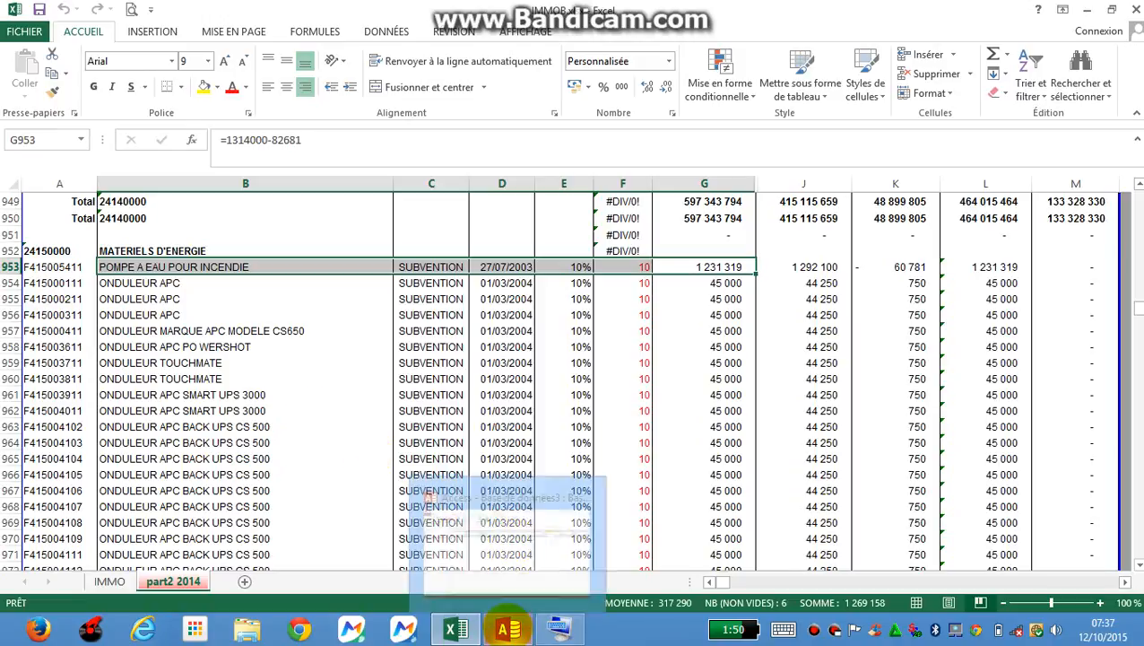
{"action": "left_click", "coordinate": [499, 597]}
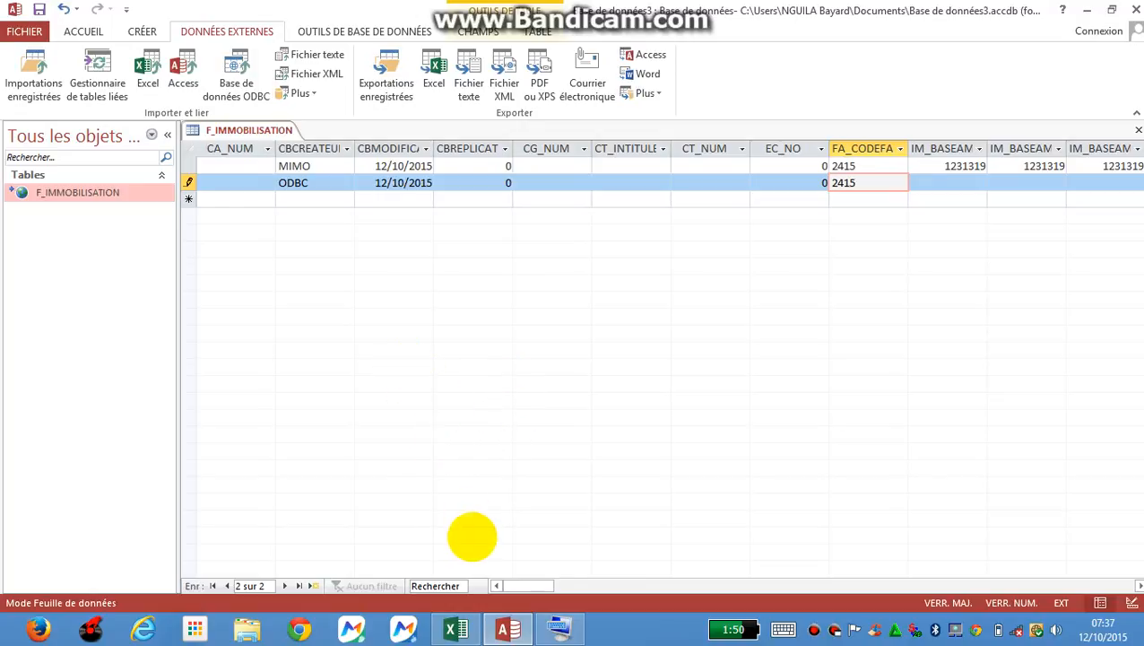
{"action": "left_click", "coordinate": [456, 628]}
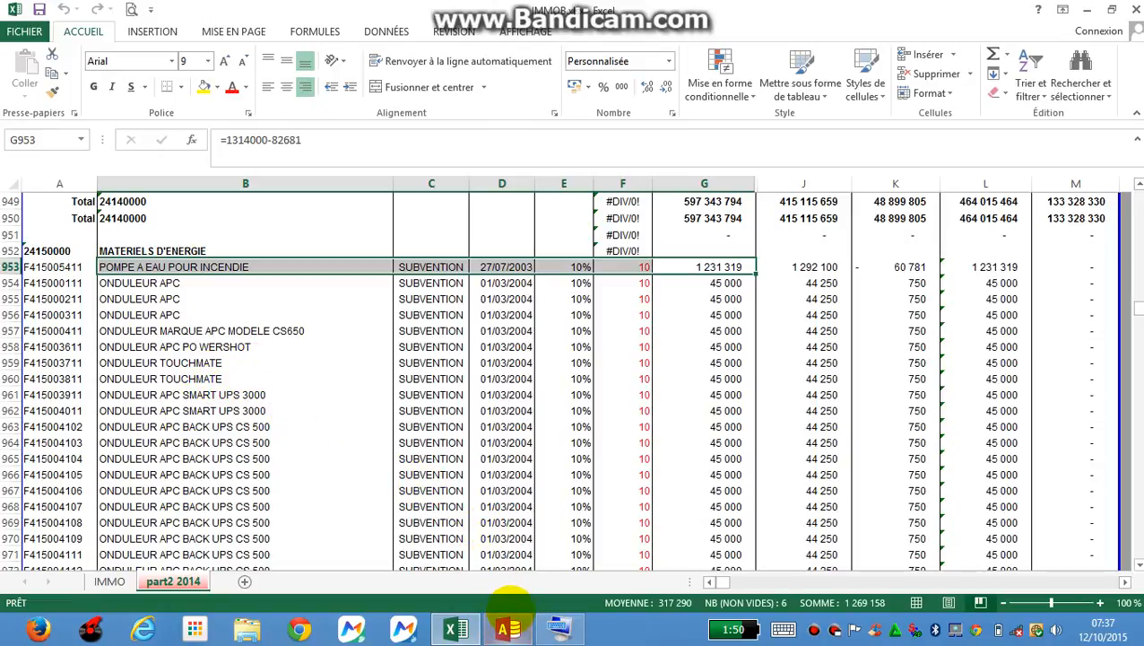
{"action": "left_click", "coordinate": [508, 629]}
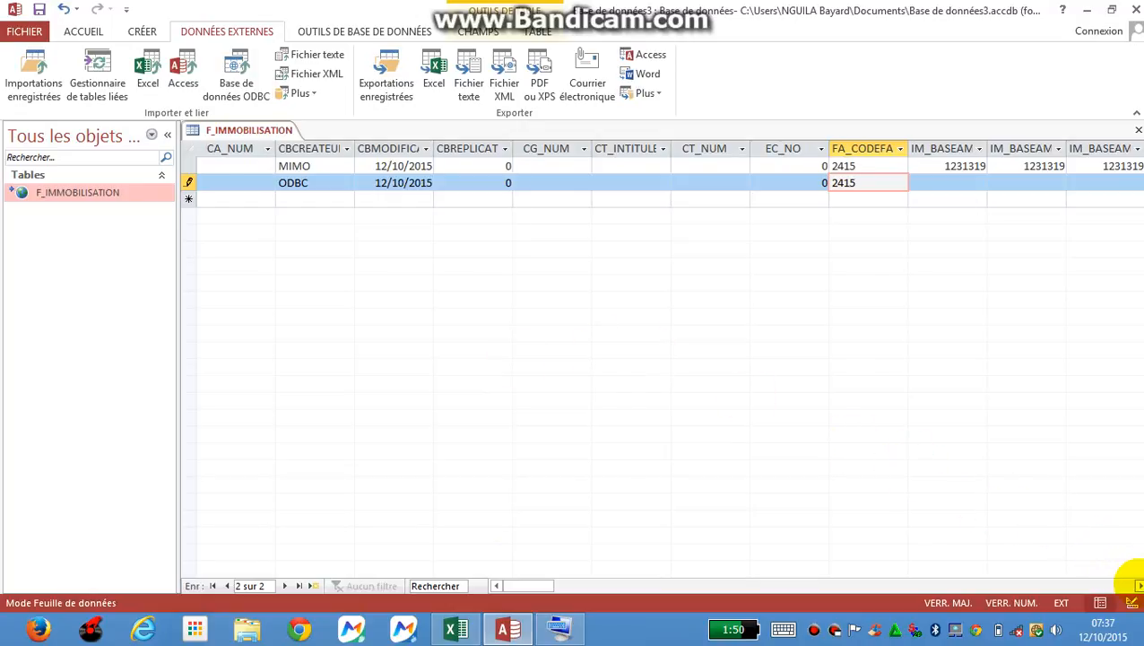
{"action": "left_click", "coordinate": [1139, 584]}
{"action": "left_click", "coordinate": [1138, 584]}
{"action": "left_click", "coordinate": [1138, 584]}
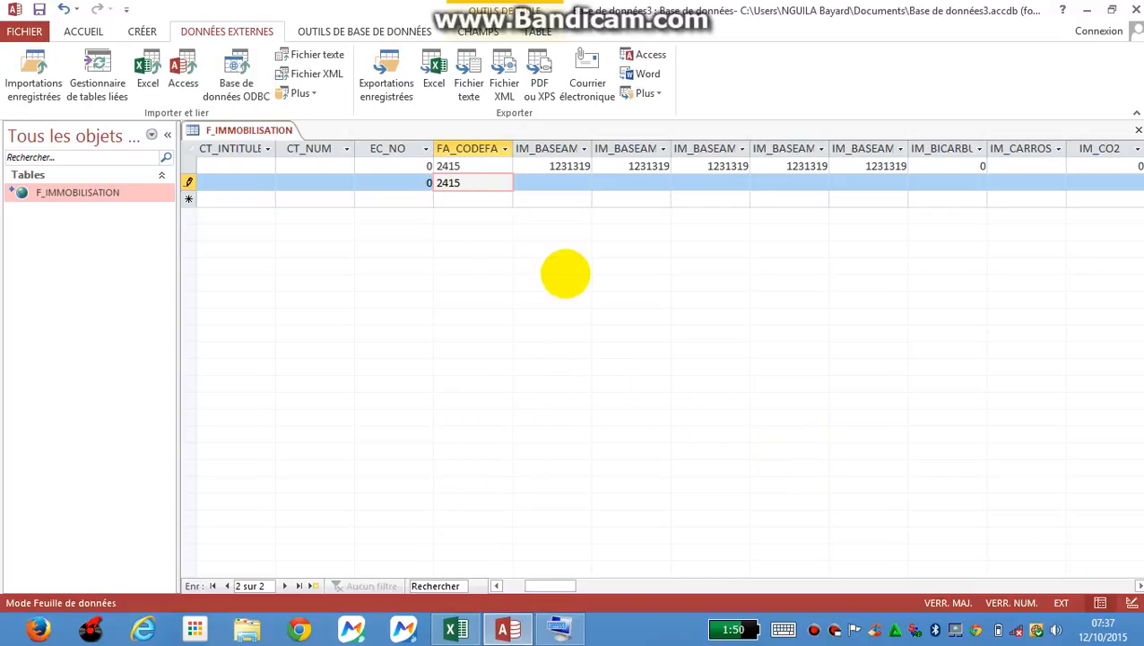
{"action": "left_click", "coordinate": [547, 183]}
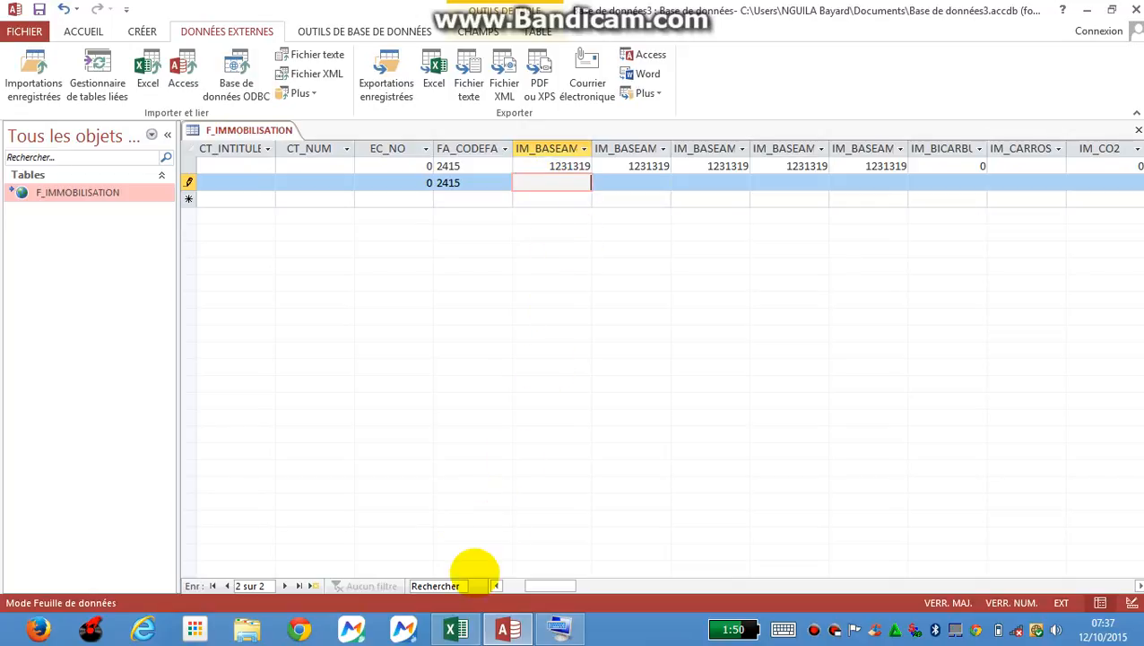
{"action": "left_click", "coordinate": [456, 629]}
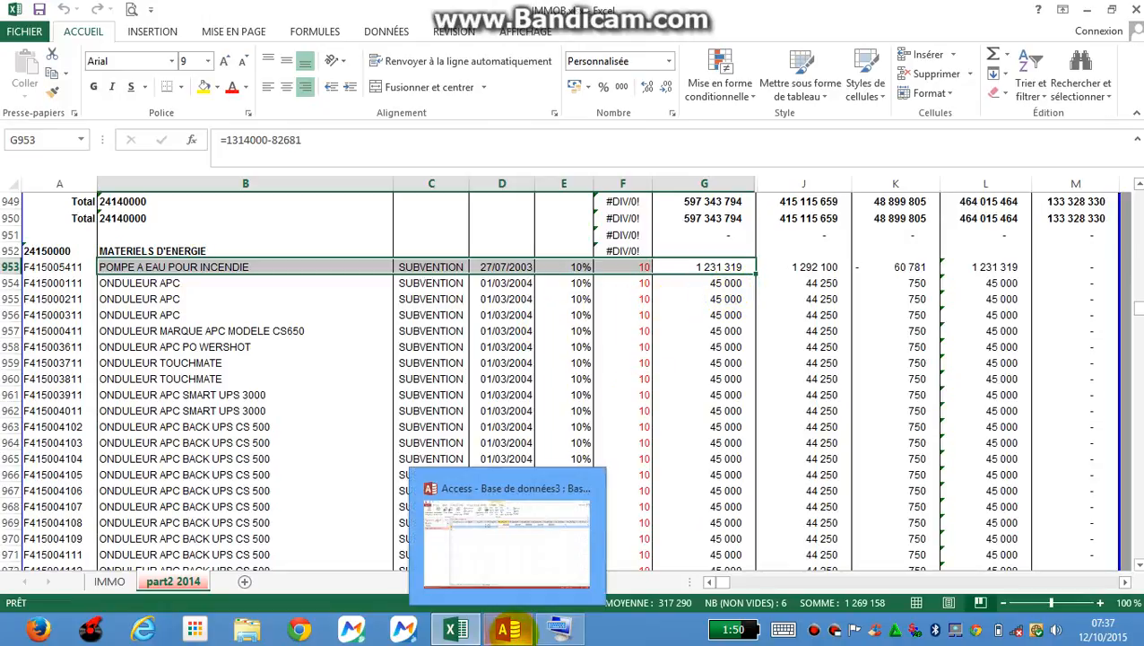
{"action": "left_click", "coordinate": [507, 629]}
{"action": "type", "text": "45"}
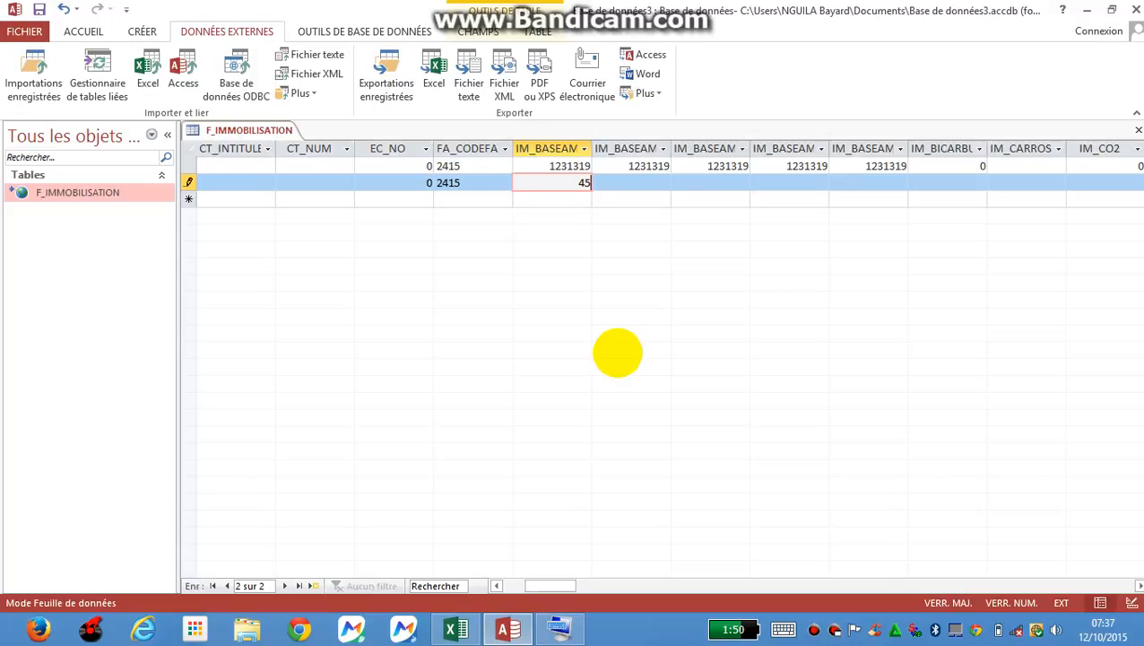
{"action": "type", "text": "000"}
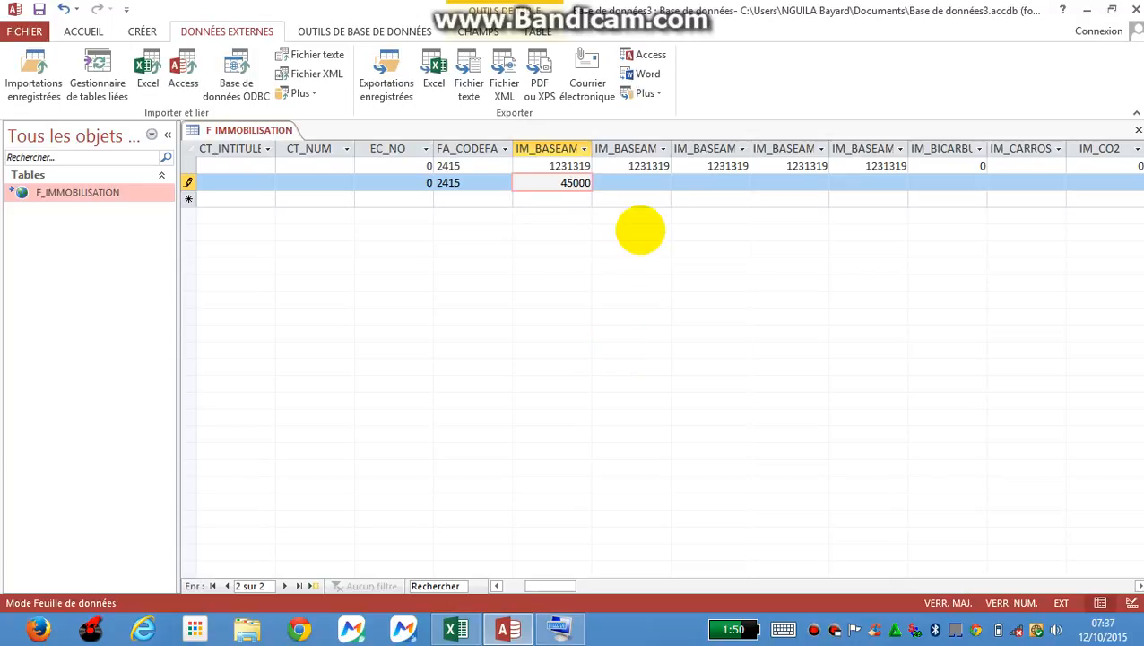
Enter 45000 in each of the four remaining IM_BASEAM fields of the new record
{"action": "left_click", "coordinate": [645, 185]}
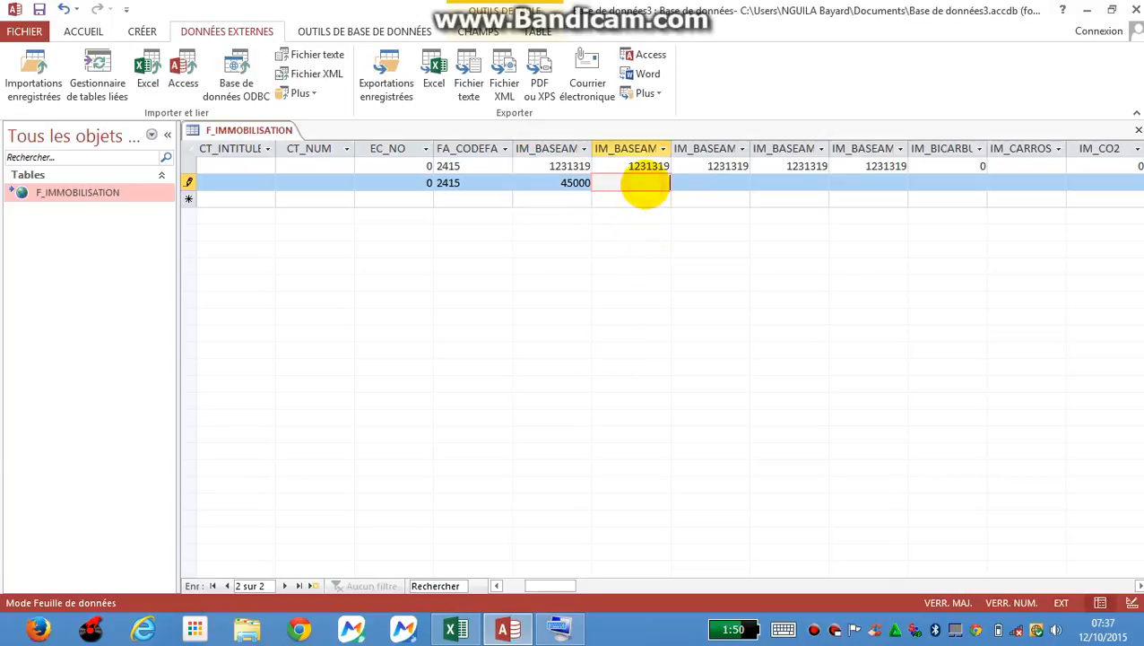
{"action": "type", "text": "45000"}
{"action": "key", "text": "Tab"}
{"action": "type", "text": "4"}
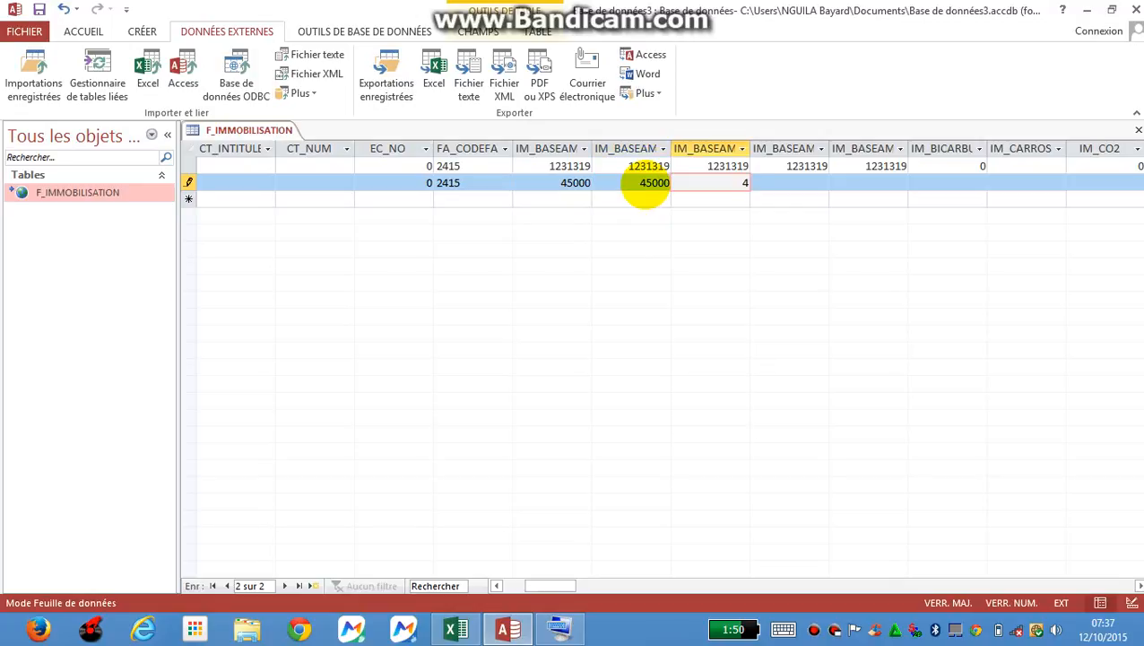
{"action": "type", "text": "5000"}
{"action": "key", "text": "Tab"}
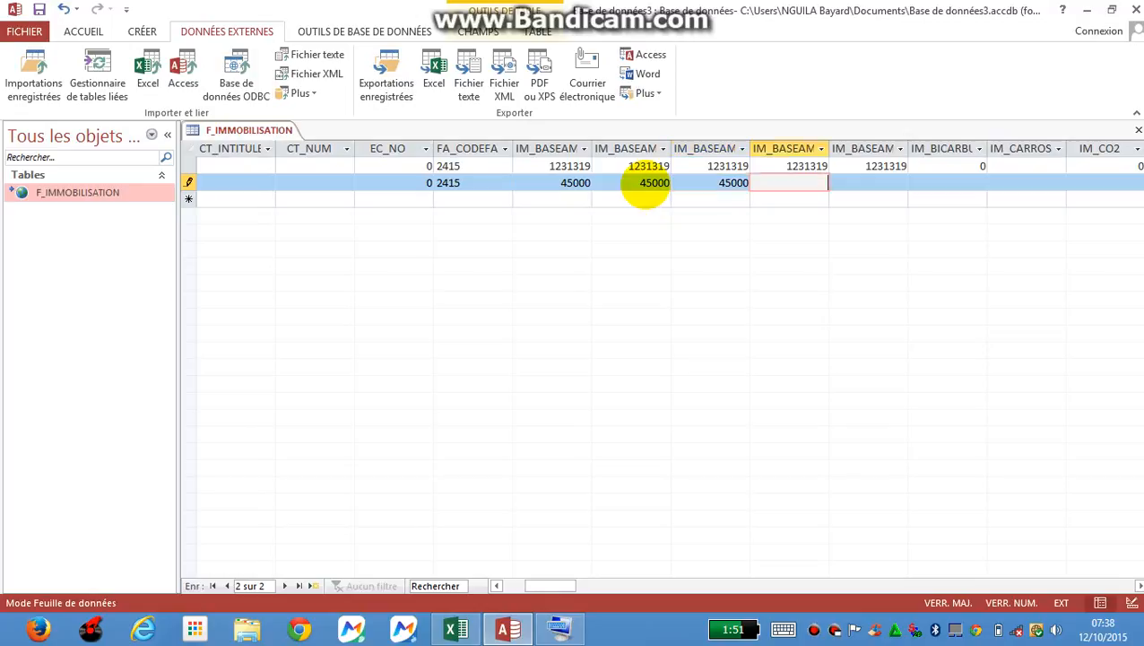
{"action": "type", "text": "45000"}
{"action": "key", "text": "Tab"}
{"action": "type", "text": "4"}
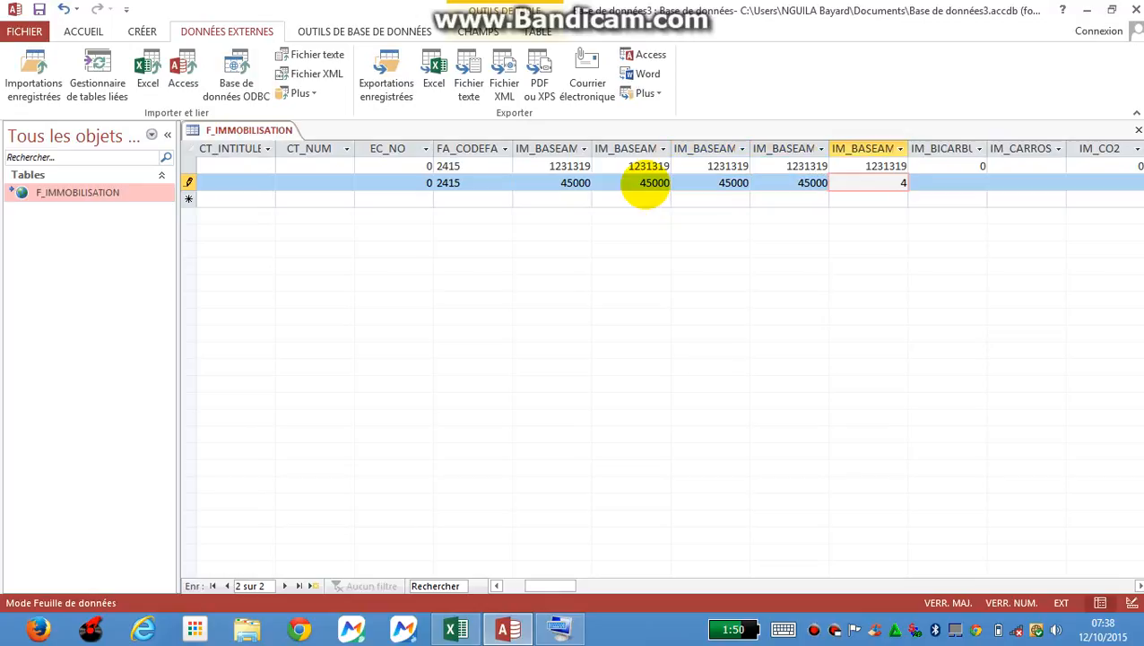
{"action": "type", "text": "5000"}
{"action": "key", "text": "Tab"}
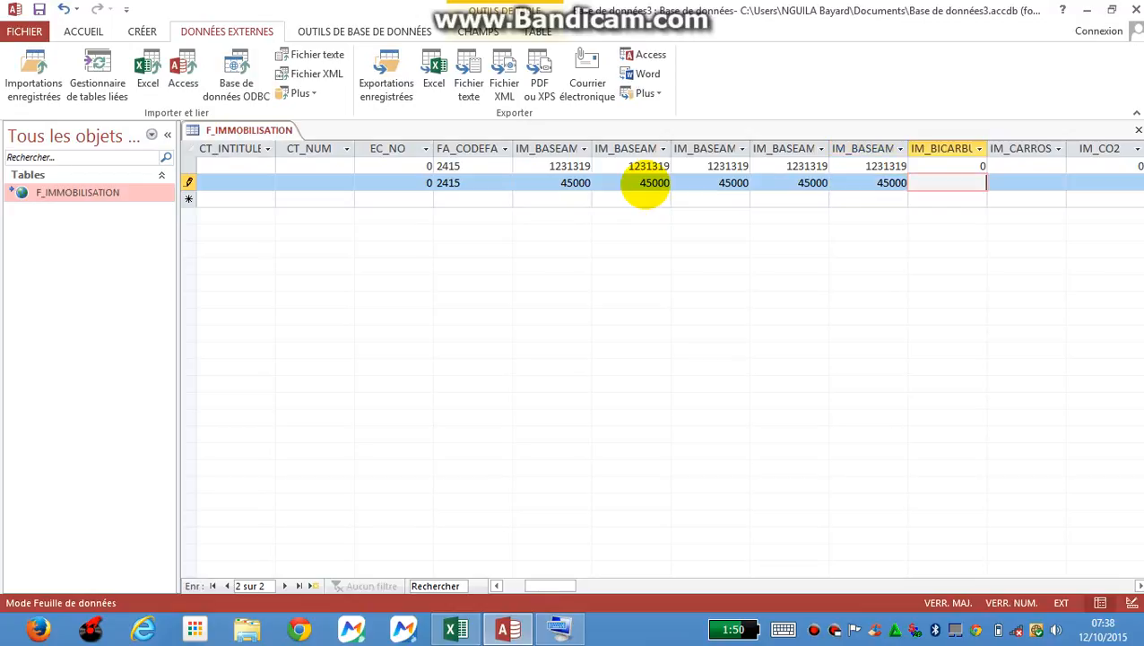
Set IM_BICARBU and IM_CO2 to 0 in the new record, leaving IM_CARROS empty
{"action": "key", "text": "Tab"}
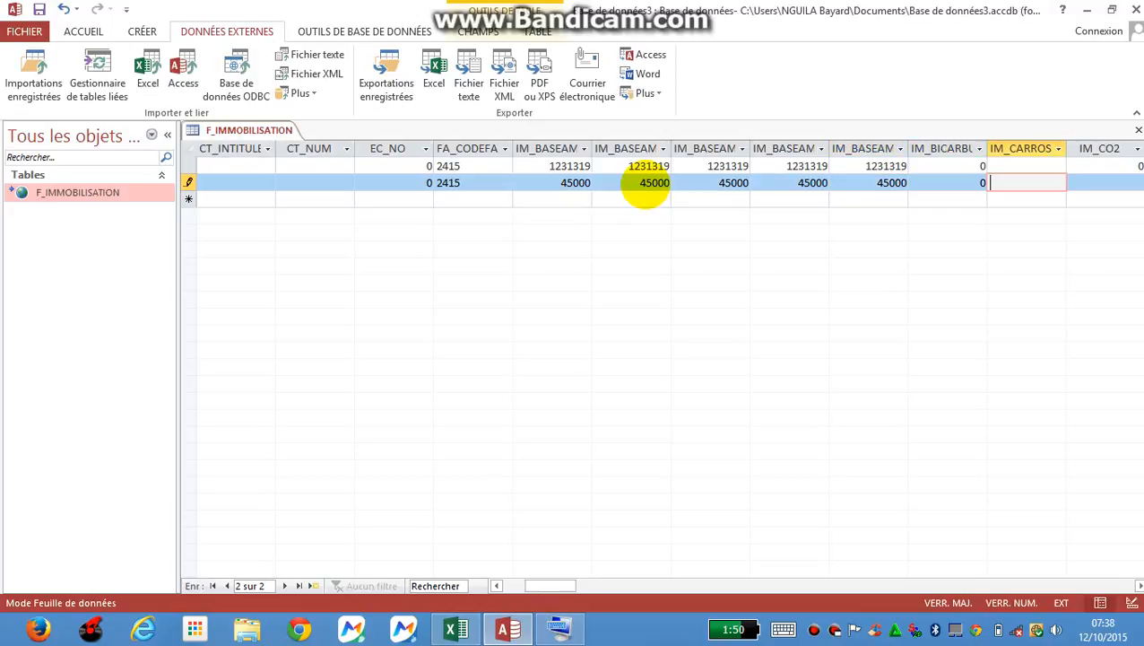
{"action": "key", "text": "Tab"}
{"action": "key", "text": "Tab"}
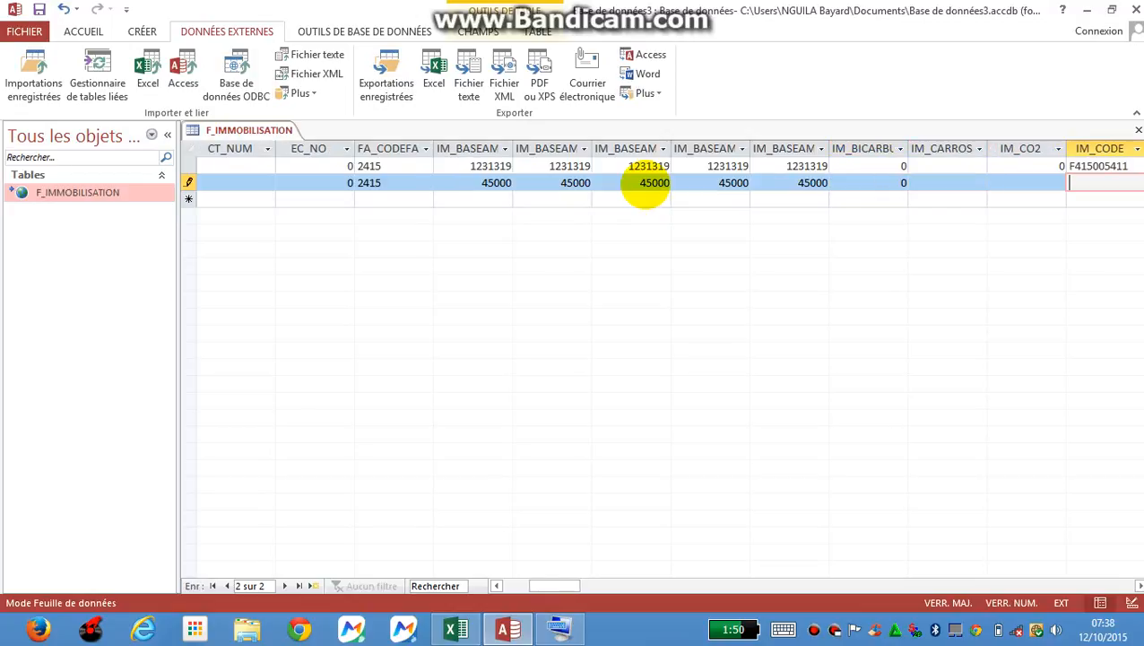
{"action": "key", "text": "shift+Tab"}
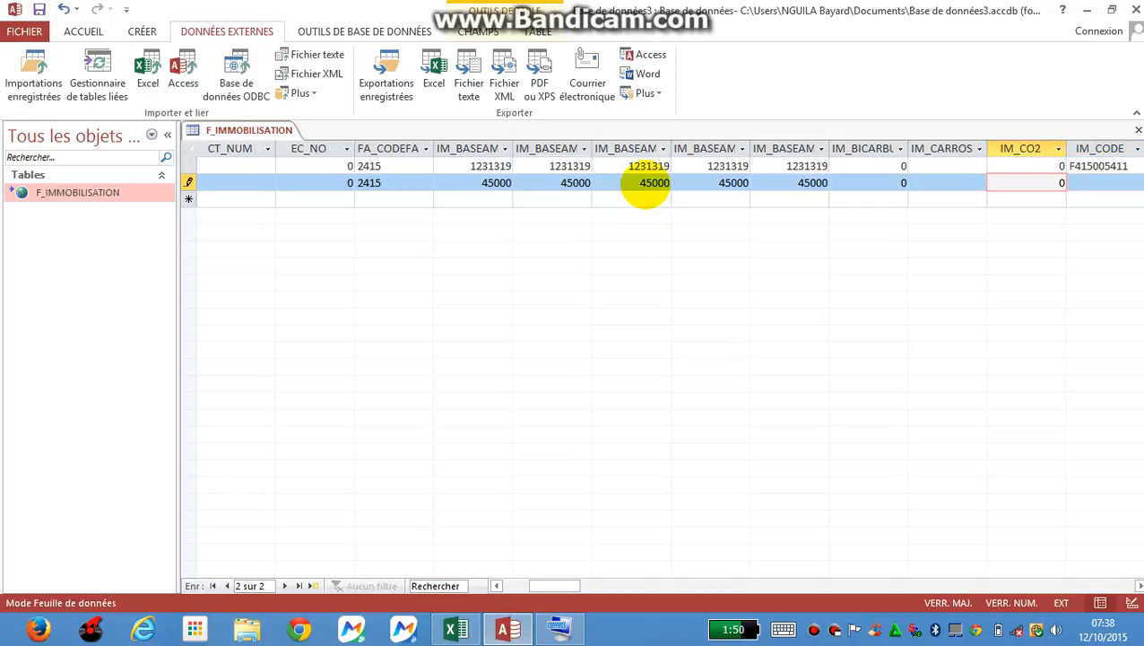
{"action": "key", "text": "Tab"}
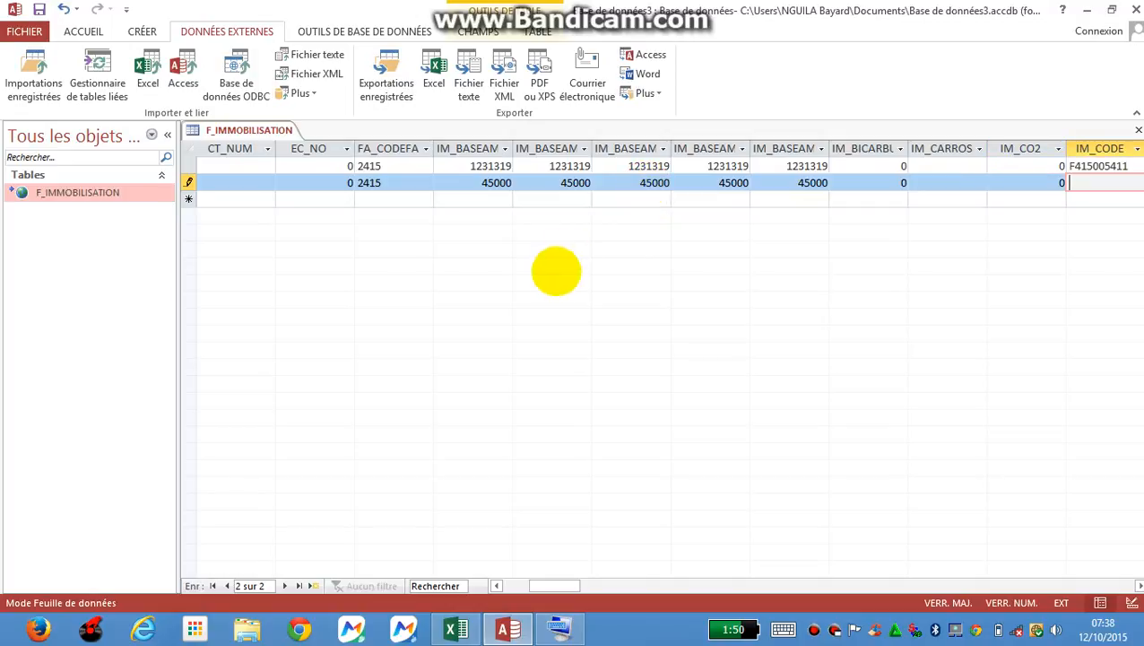
Look up the first ONDULEUR APC code in the Excel list and enter F415000111 as the new Access record's IM_CODE
{"action": "left_click", "coordinate": [457, 628]}
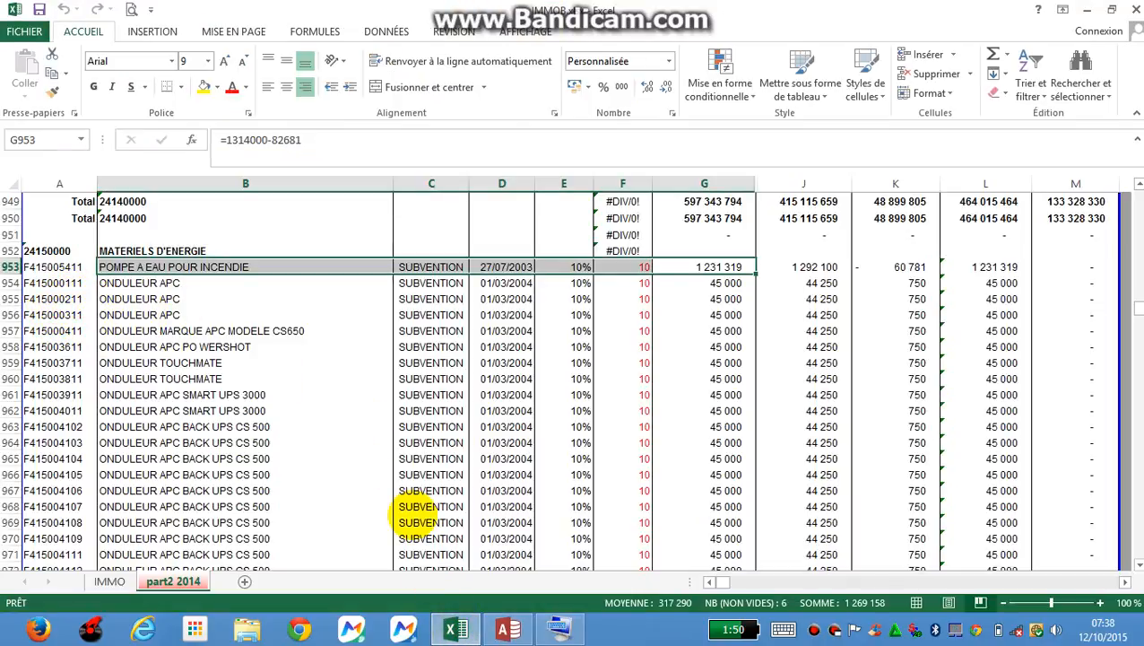
{"action": "left_click", "coordinate": [508, 628]}
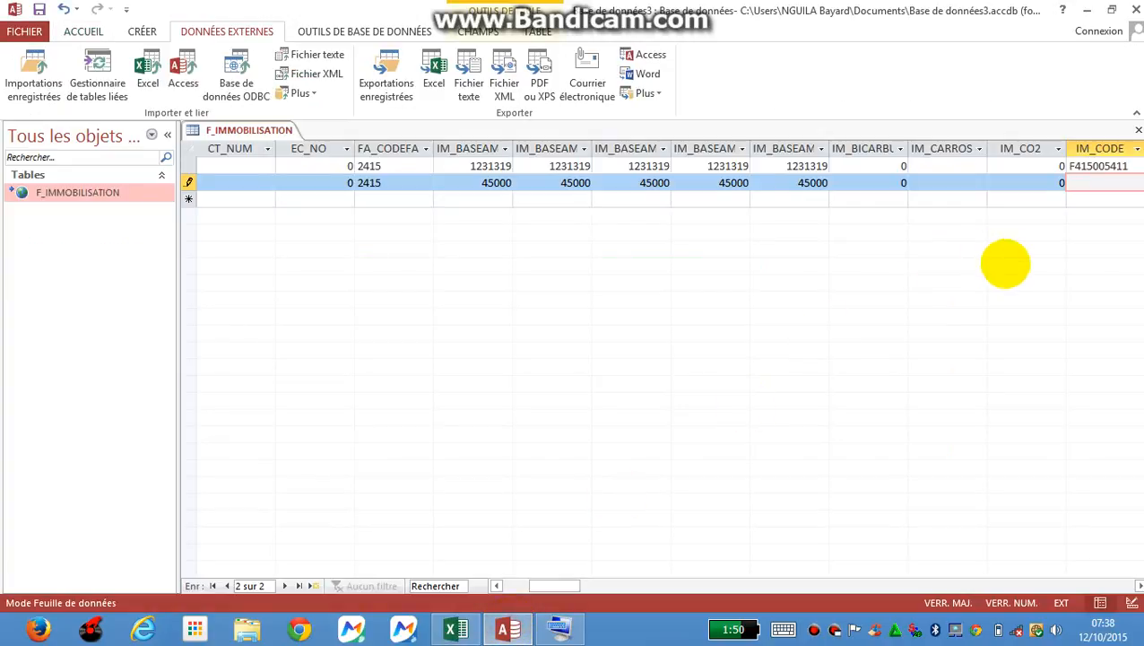
{"action": "type", "text": "F451"}
{"action": "key", "text": "BackSpace"}
{"action": "key", "text": "BackSpace"}
{"action": "type", "text": "15000111"}
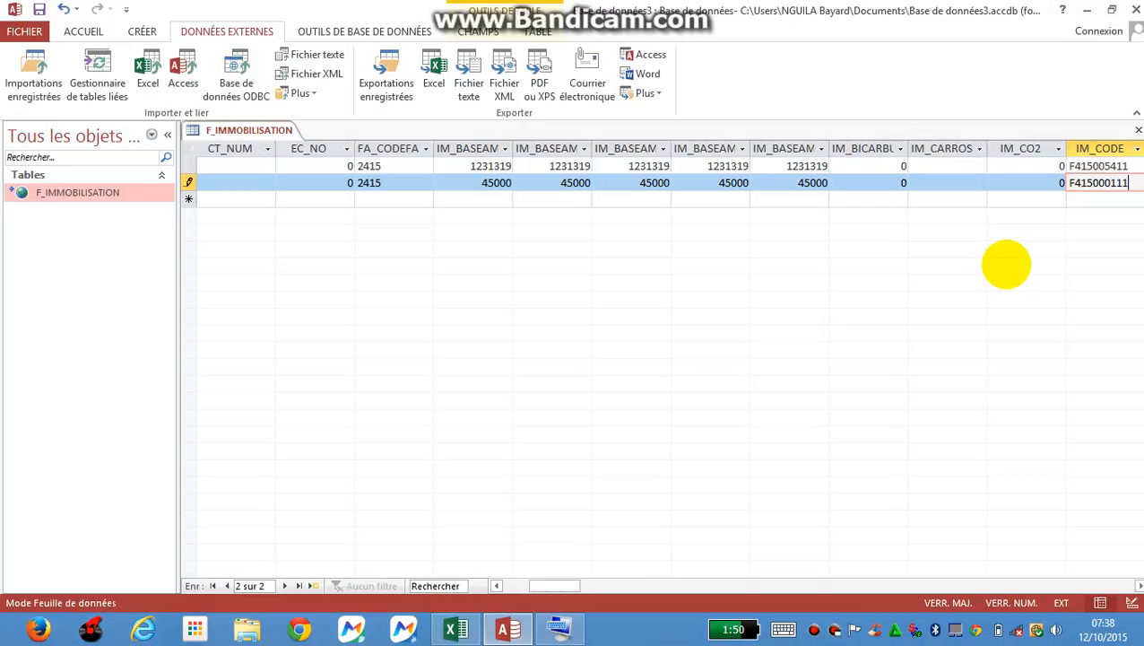
Leave the two fields following IM_CODE empty and set IM_COEF01 through IM_COEF05 to 0 in the new record
{"action": "key", "text": "Tab"}
{"action": "key", "text": "Tab"}
{"action": "key", "text": "Tab"}
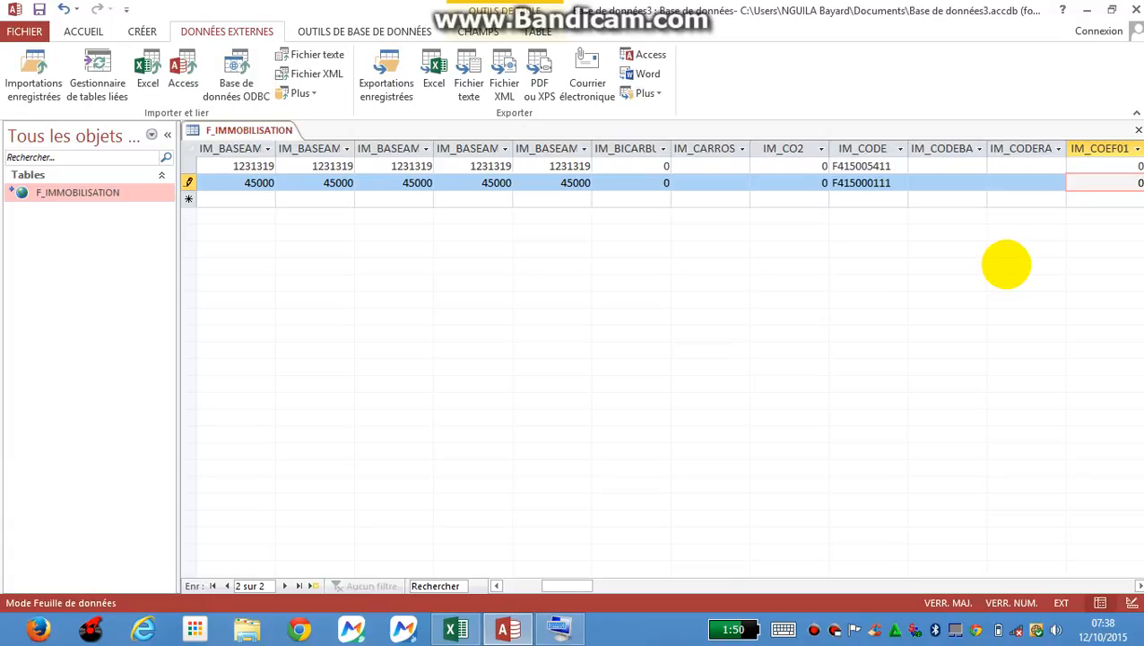
{"action": "key", "text": "Tab"}
{"action": "key", "text": "Tab"}
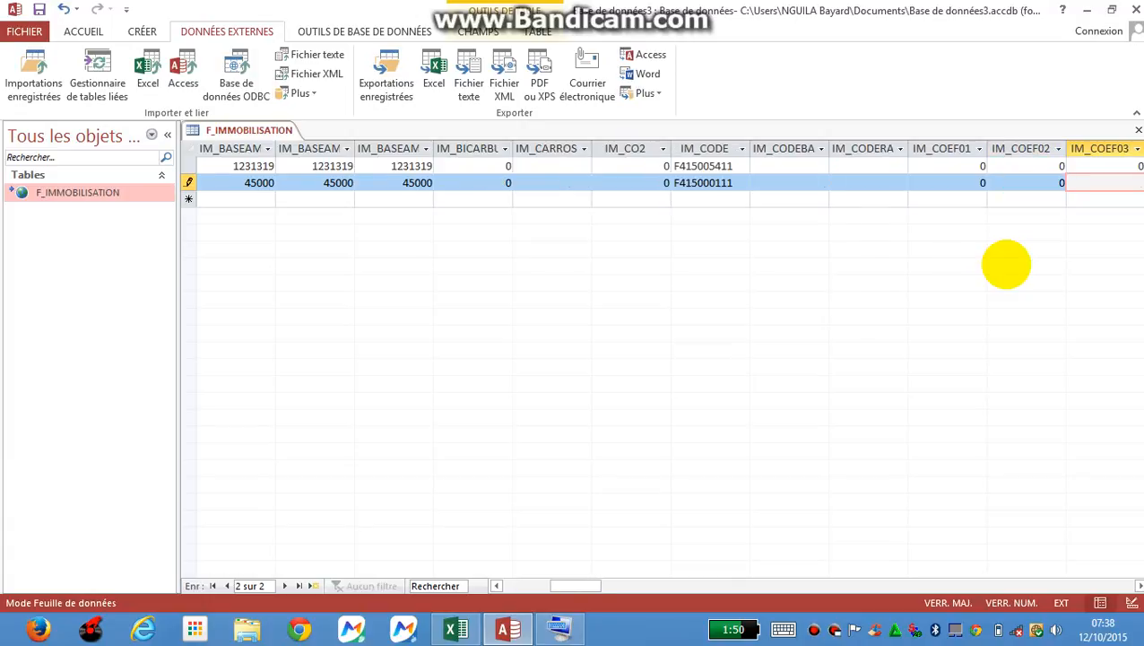
{"action": "key", "text": "Tab"}
{"action": "key", "text": "Tab"}
{"action": "key", "text": "Tab"}
{"action": "key", "text": "Tab"}
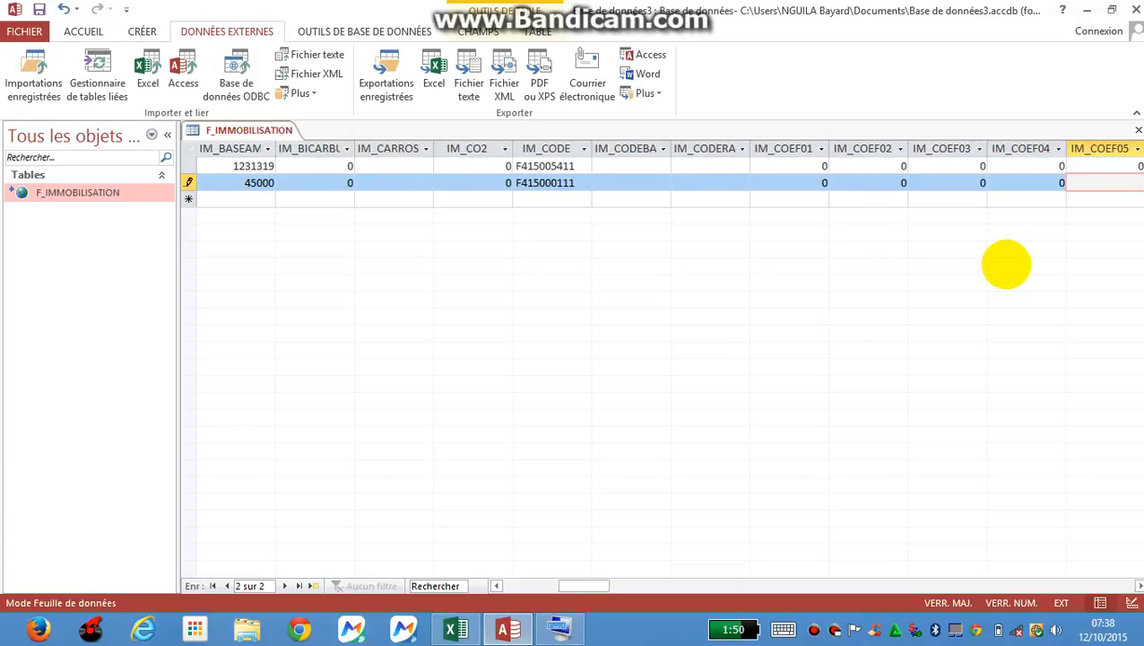
{"action": "key", "text": "Tab"}
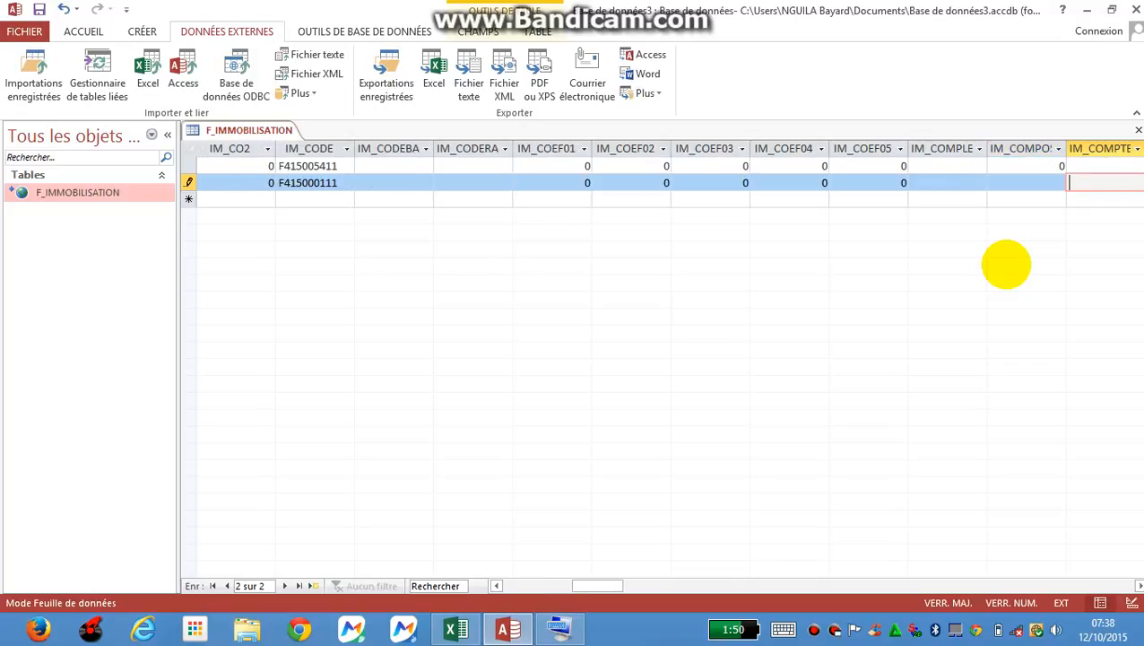
Set the IM_COMPOS field to 0 and skip through the IM_COMPTE fields, leaving them blank
{"action": "key", "text": "shift+Tab"}
{"action": "type", "text": "0"}
{"action": "key", "text": "Tab"}
{"action": "key", "text": "Tab"}
{"action": "key", "text": "Tab"}
{"action": "key", "text": "Tab"}
{"action": "key", "text": "Tab"}
{"action": "key", "text": "Tab"}
{"action": "key", "text": "Tab"}
{"action": "key", "text": "Tab"}
{"action": "key", "text": "Tab"}
{"action": "key", "text": "Tab"}
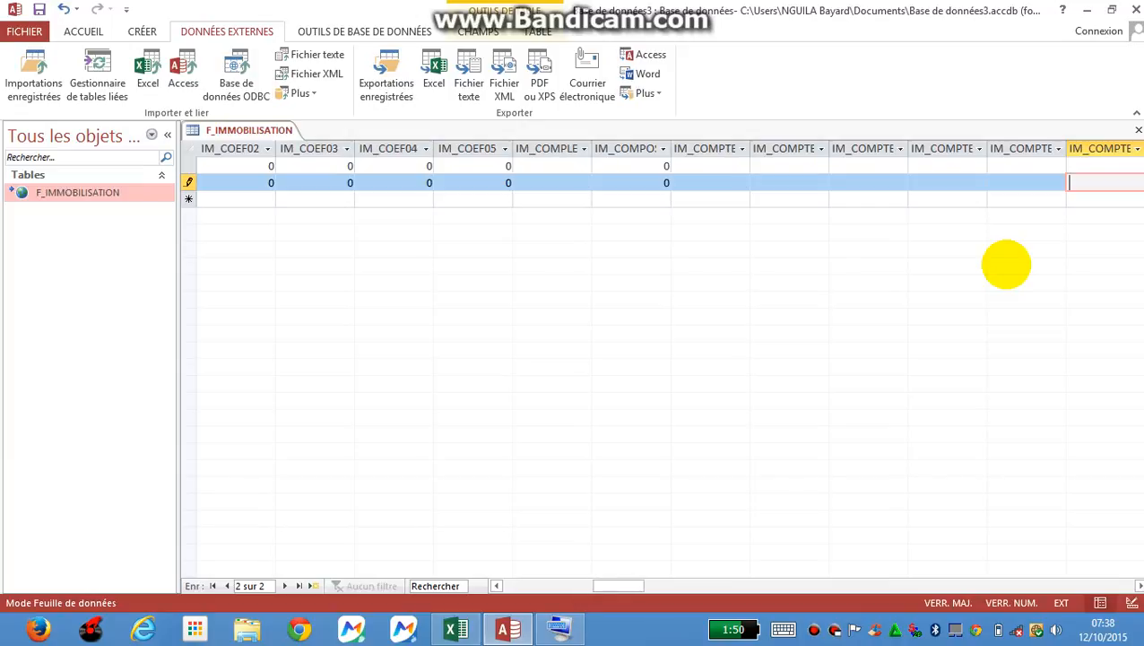
Leave the remaining IM_COMPTE fields blank and set IM_CONTRA and IM_COUT to 0 in the new record
{"action": "key", "text": "Tab"}
{"action": "key", "text": "Tab"}
{"action": "key", "text": "Tab"}
{"action": "key", "text": "Tab"}
{"action": "key", "text": "Tab"}
{"action": "key", "text": "Tab"}
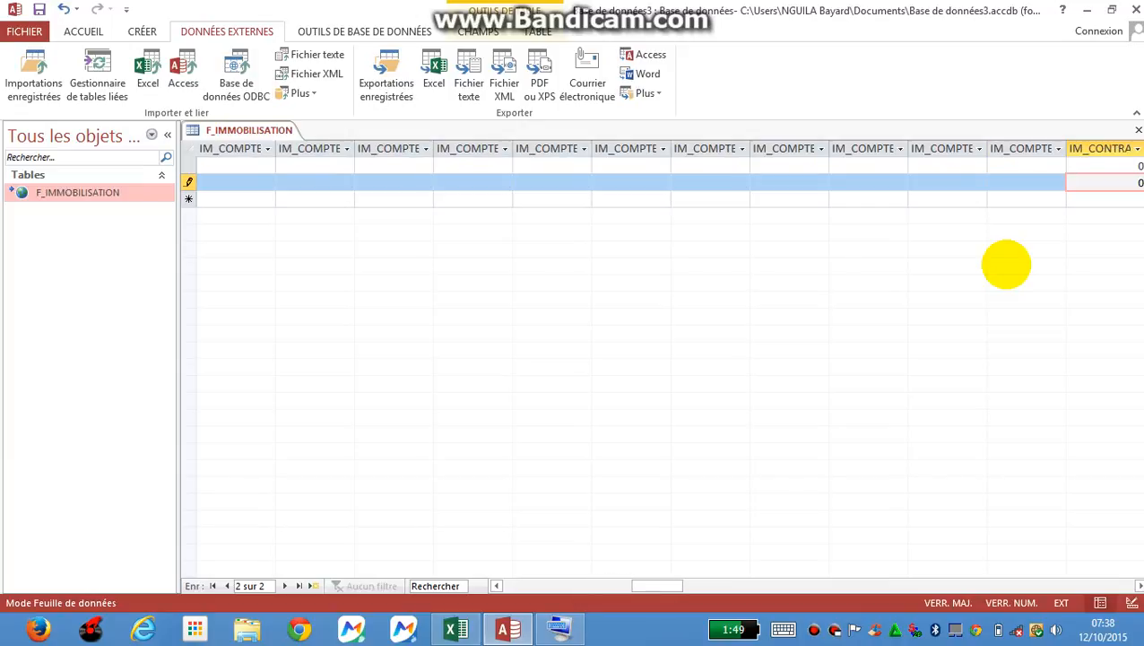
{"action": "key", "text": "Tab"}
{"action": "key", "text": "Tab"}
{"action": "key", "text": "Tab"}
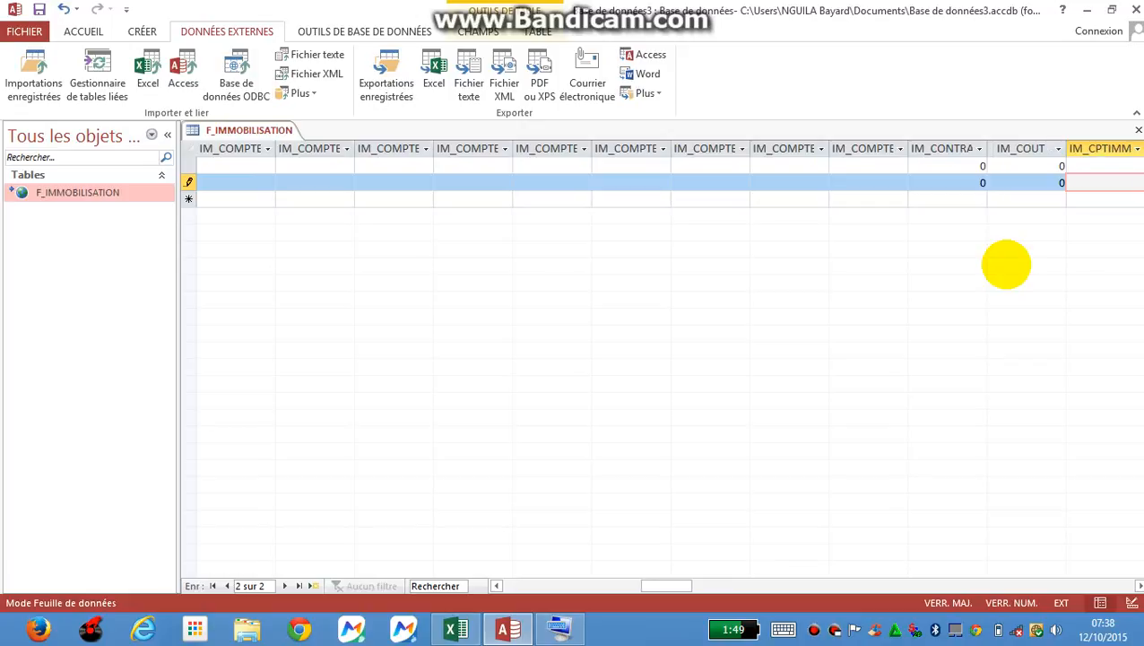
Leave IM_CPTIMM blank and set the three IM_CUMUL fields of the new record to 0
{"action": "key", "text": "Tab"}
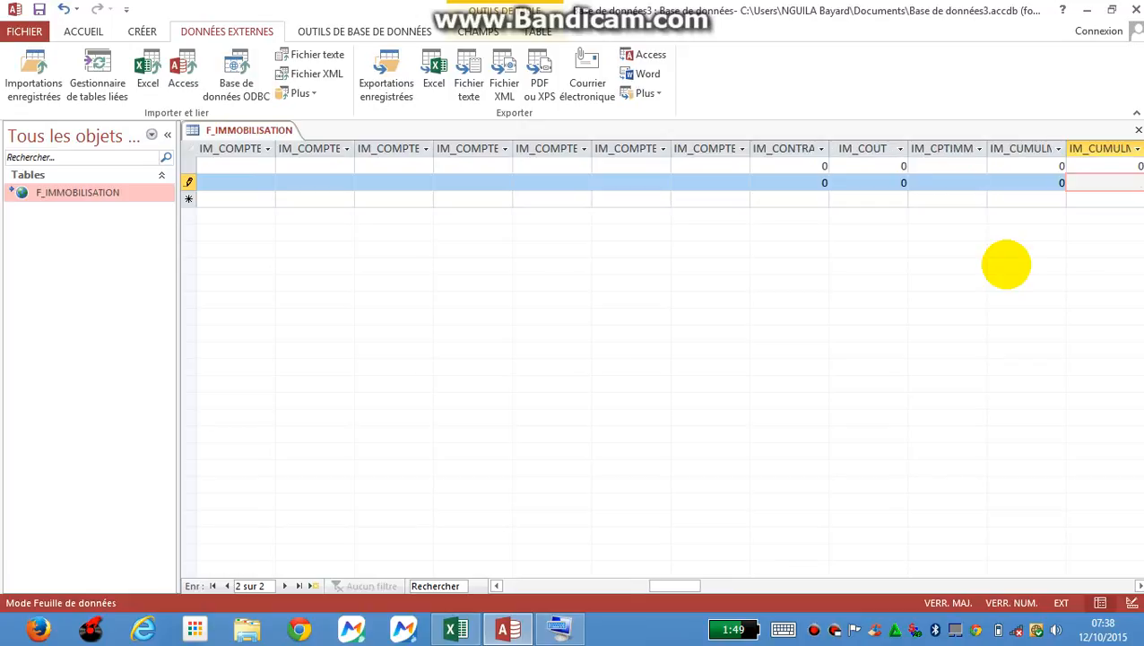
{"action": "key", "text": "Tab"}
{"action": "key", "text": "Tab"}
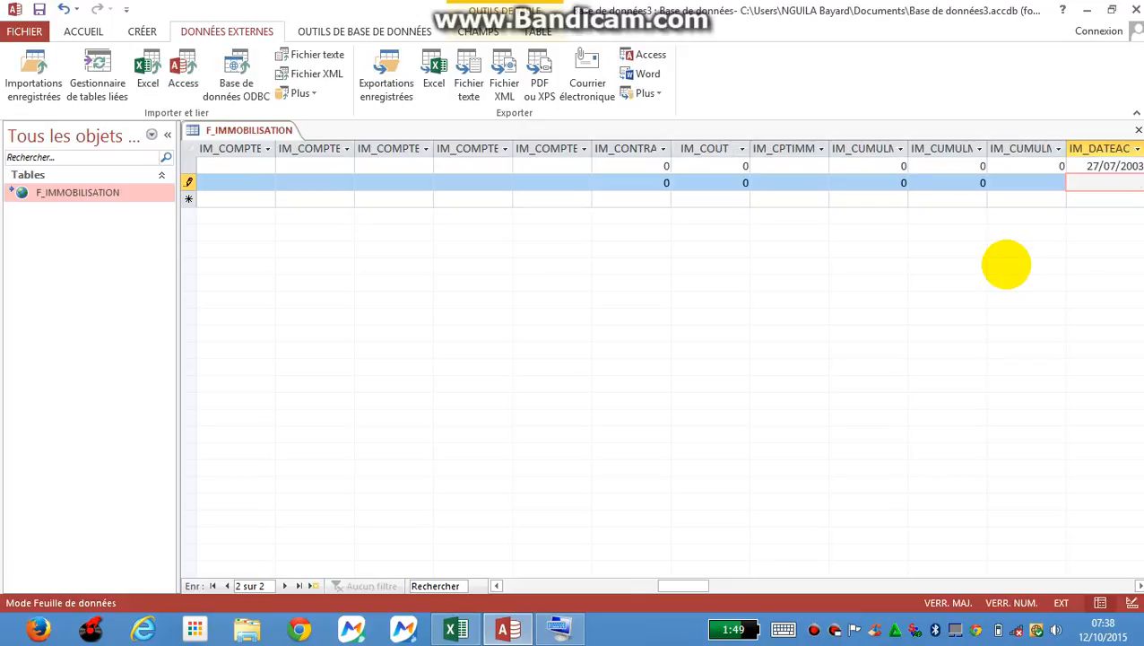
{"action": "key", "text": "shift+Tab"}
{"action": "type", "text": "0"}
{"action": "key", "text": "Tab"}
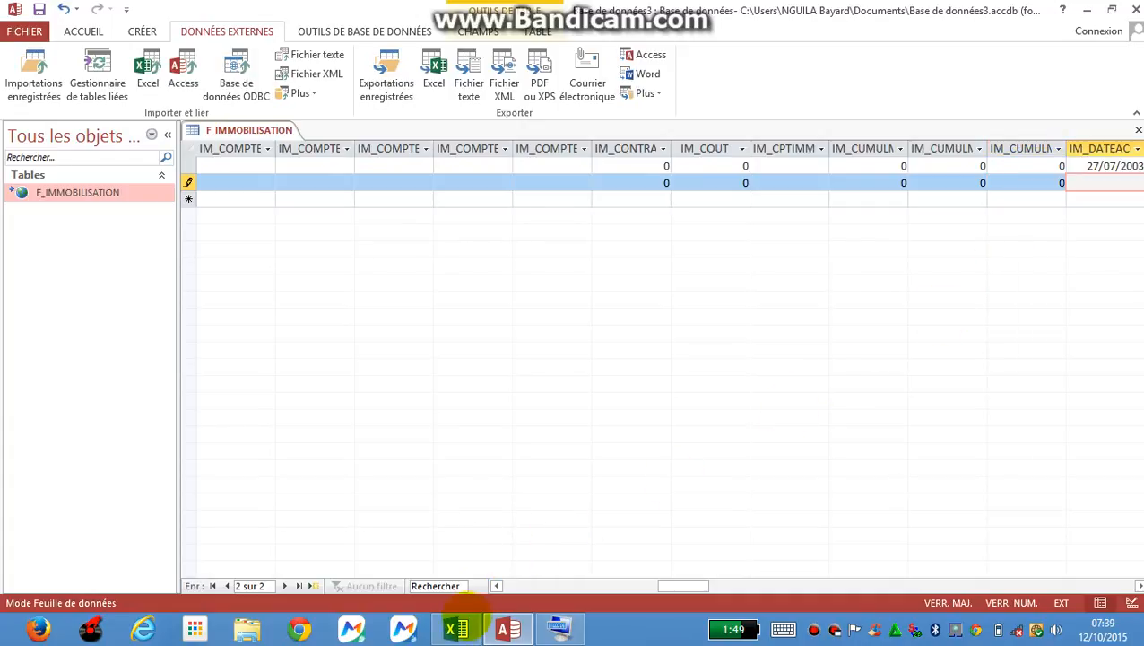
Look up the ONDULEUR APC date in the Excel list and enter 01/03/2004 as IM_DATEAC in the new Access record
{"action": "left_click", "coordinate": [457, 629]}
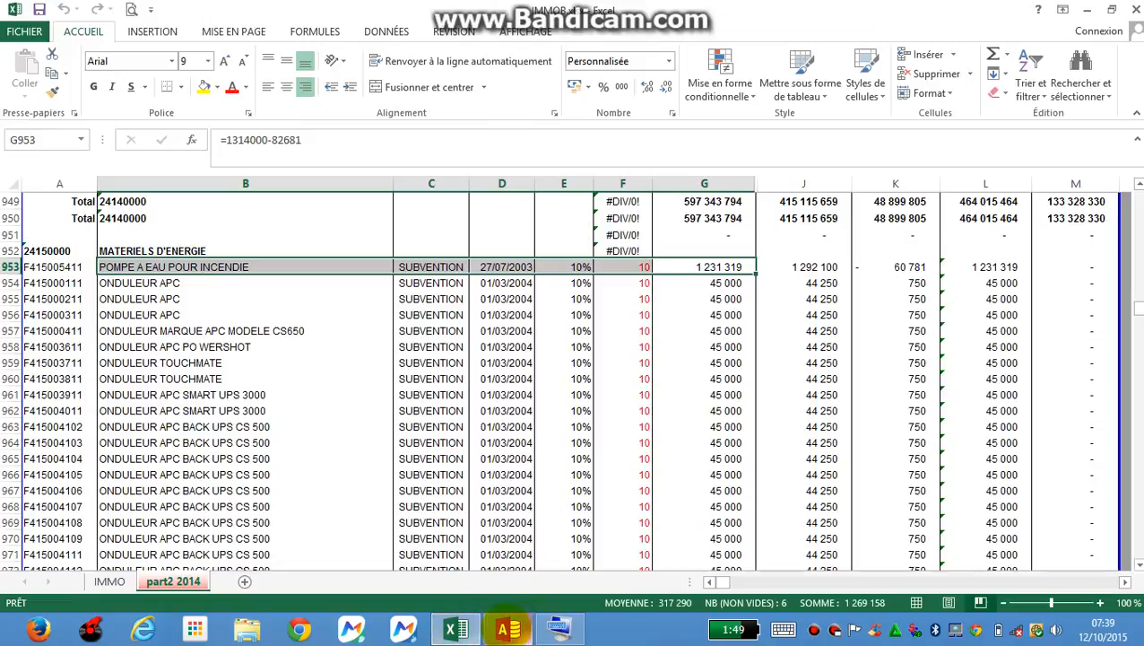
{"action": "left_click", "coordinate": [508, 629]}
{"action": "type", "text": "0"}
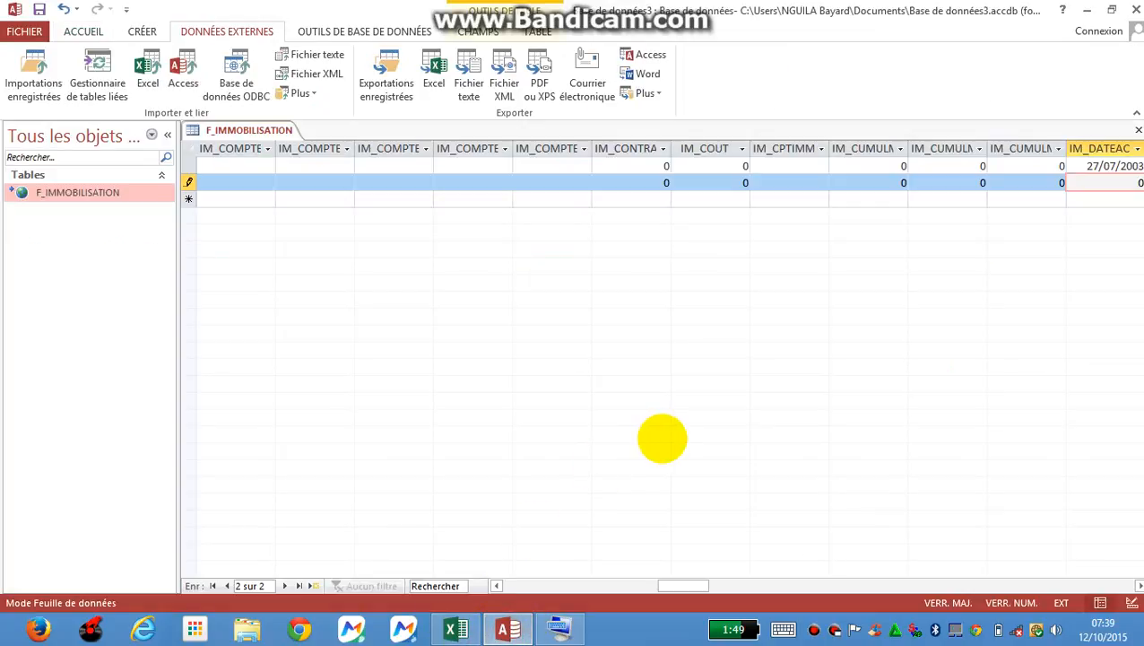
{"action": "type", "text": "1/0"}
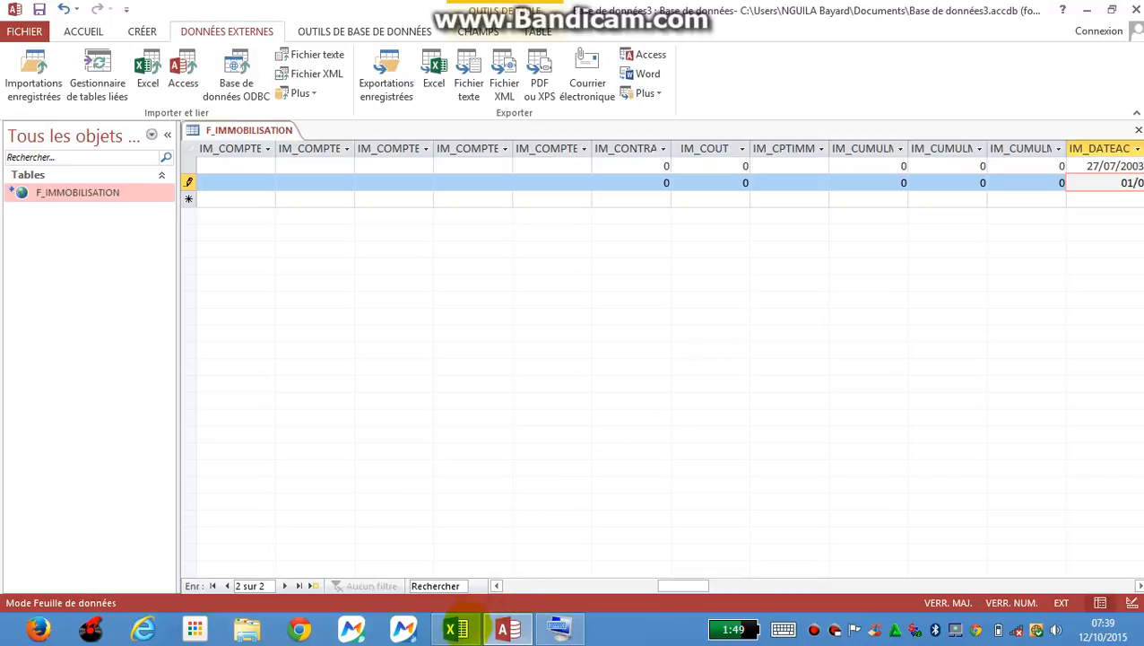
{"action": "left_click", "coordinate": [458, 628]}
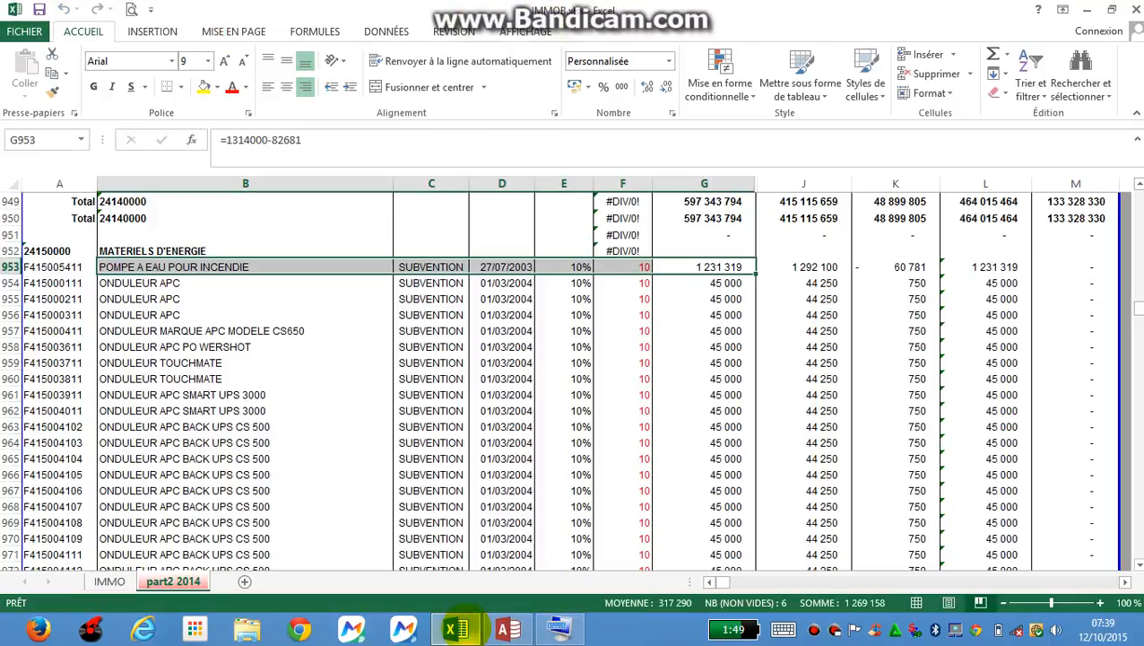
{"action": "left_click", "coordinate": [508, 629]}
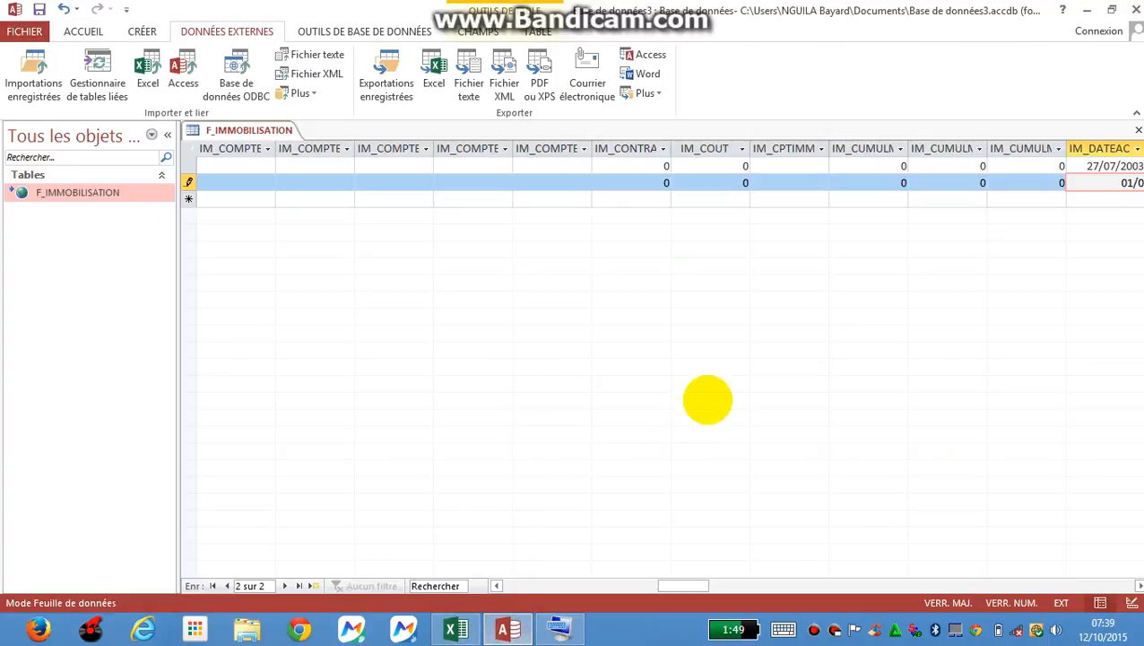
{"action": "type", "text": "01/03/2004"}
{"action": "key", "text": "Tab"}
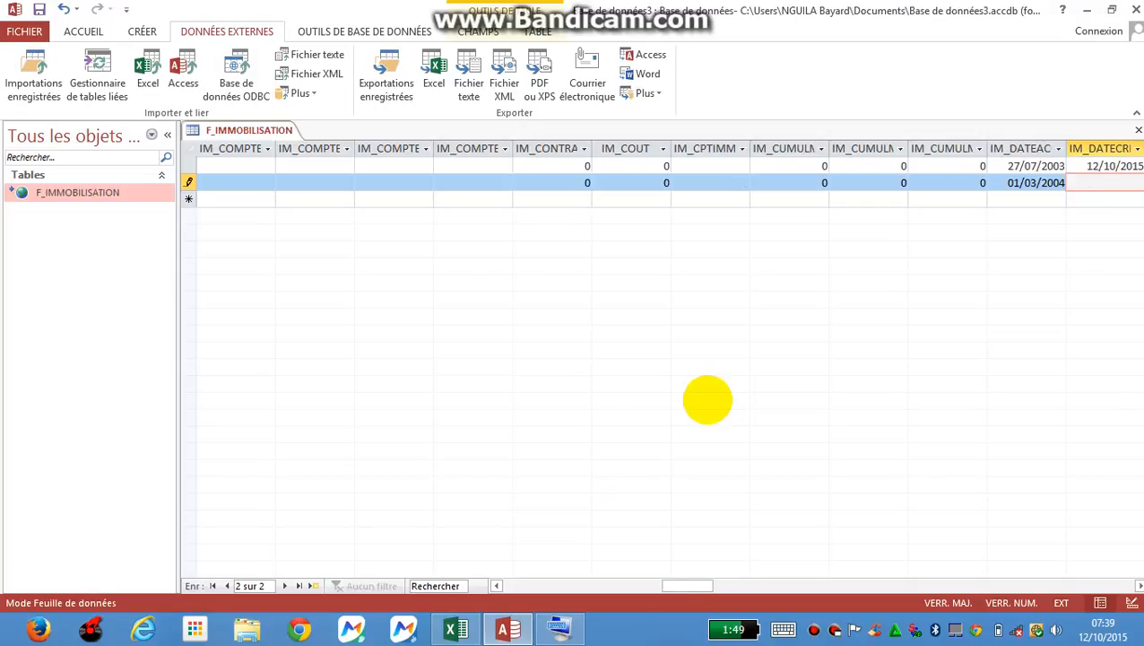
Enter 12/10/2015 in the IM_DATECR field and leave the four date fields after it blank
{"action": "type", "text": "12/10/2015"}
{"action": "key", "text": "Tab"}
{"action": "key", "text": "Tab"}
{"action": "key", "text": "Tab"}
{"action": "key", "text": "Tab"}
{"action": "key", "text": "Tab"}
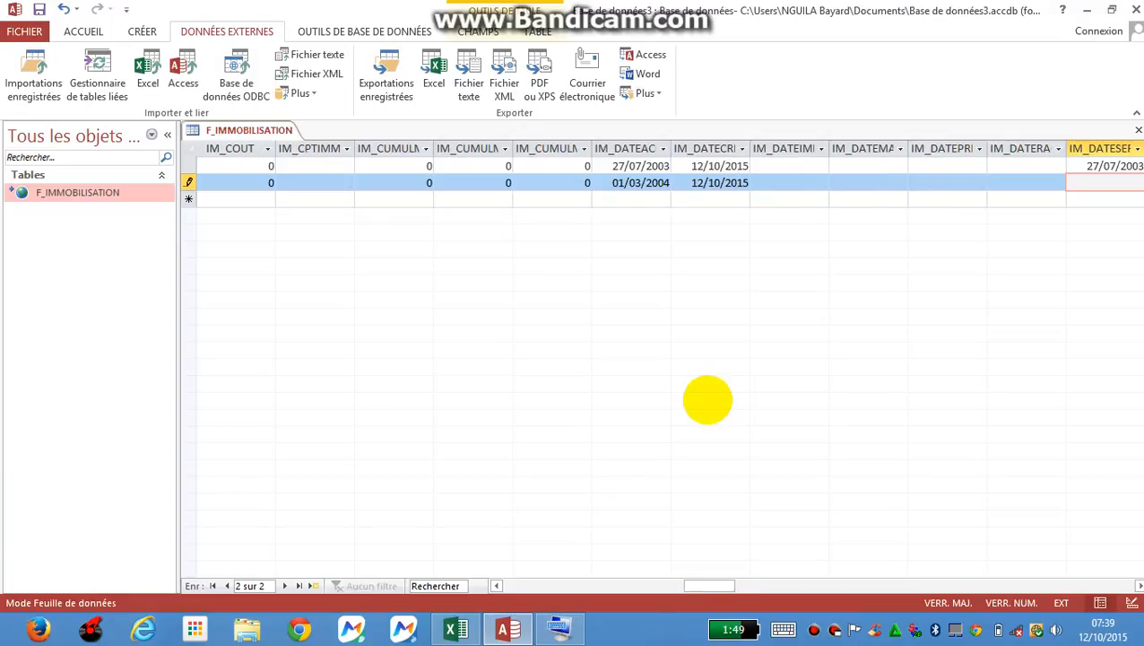
Enter 01/03/2004 in the IM_DATESE field and leave IM_DEBUT empty
{"action": "type", "text": "01/03/2004"}
{"action": "key", "text": "Tab"}
{"action": "key", "text": "Tab"}
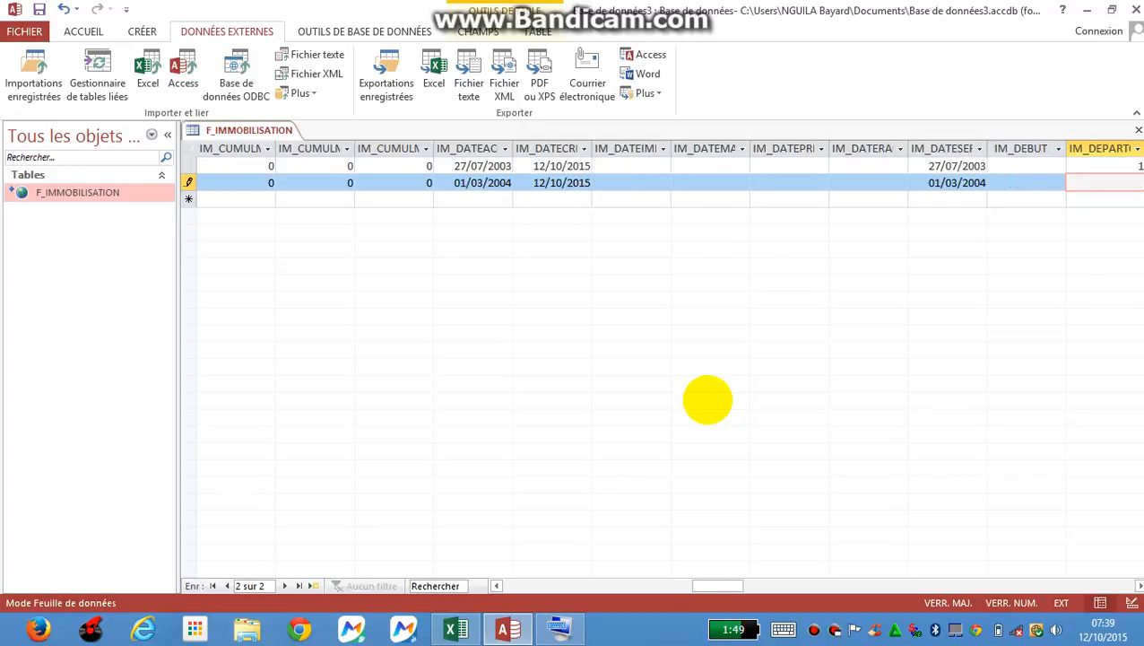
Set all five IM_DEPART fields of the new record to 1
{"action": "key", "text": "Tab"}
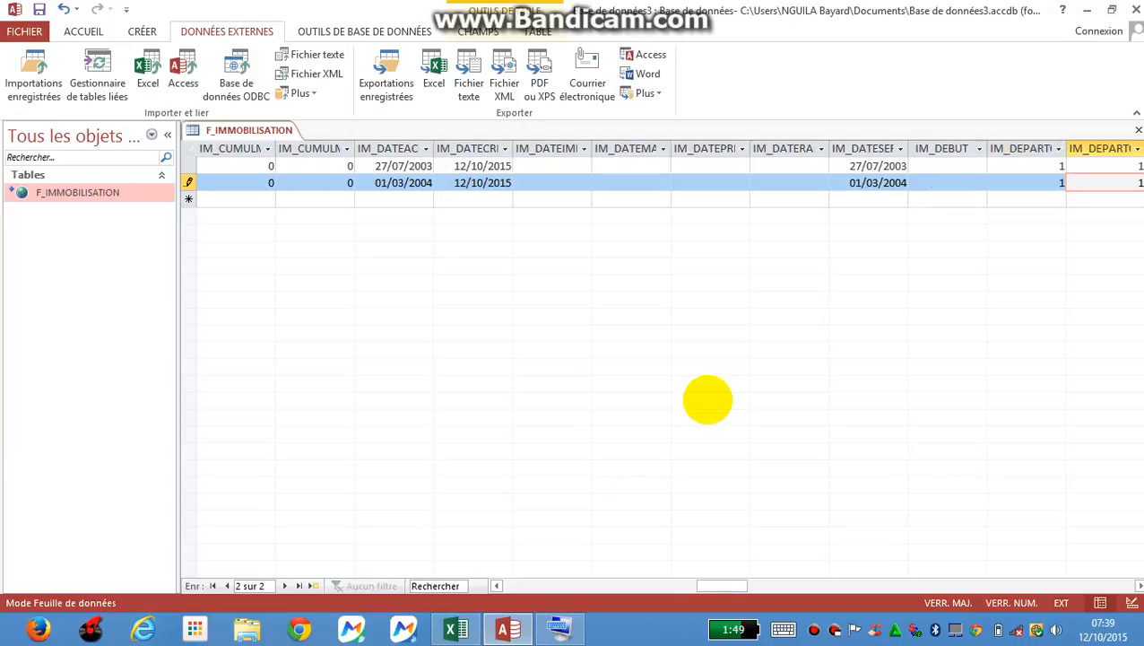
{"action": "key", "text": "Tab"}
{"action": "key", "text": "Tab"}
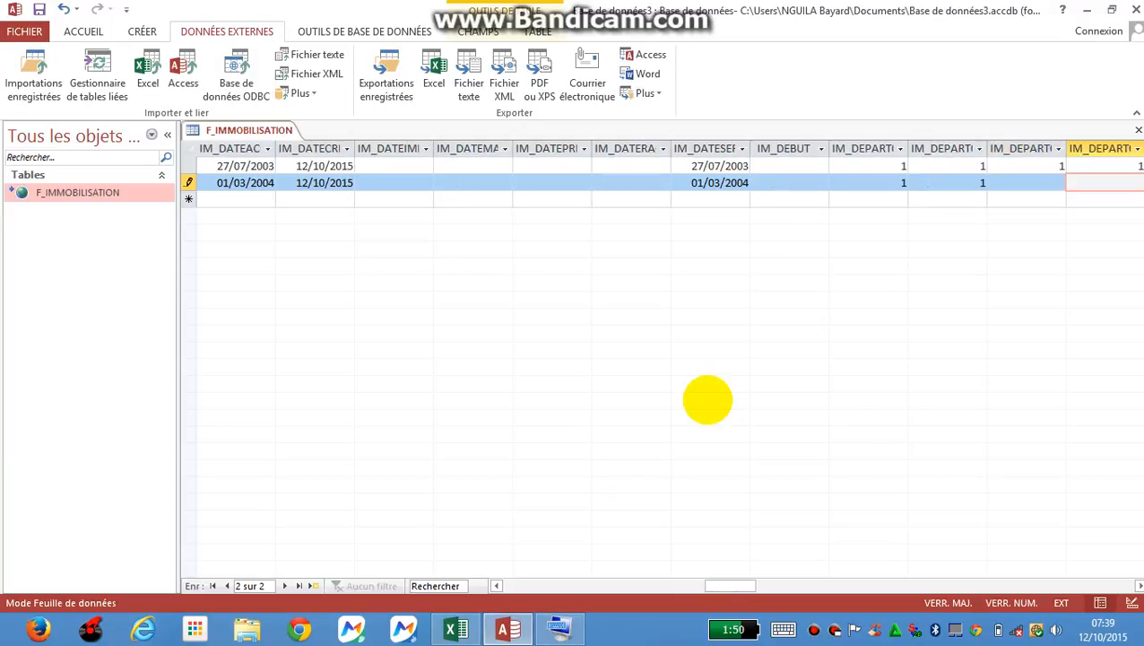
{"action": "key", "text": "shift+Tab"}
{"action": "key", "text": "Tab"}
{"action": "key", "text": "Tab"}
{"action": "key", "text": "Tab"}
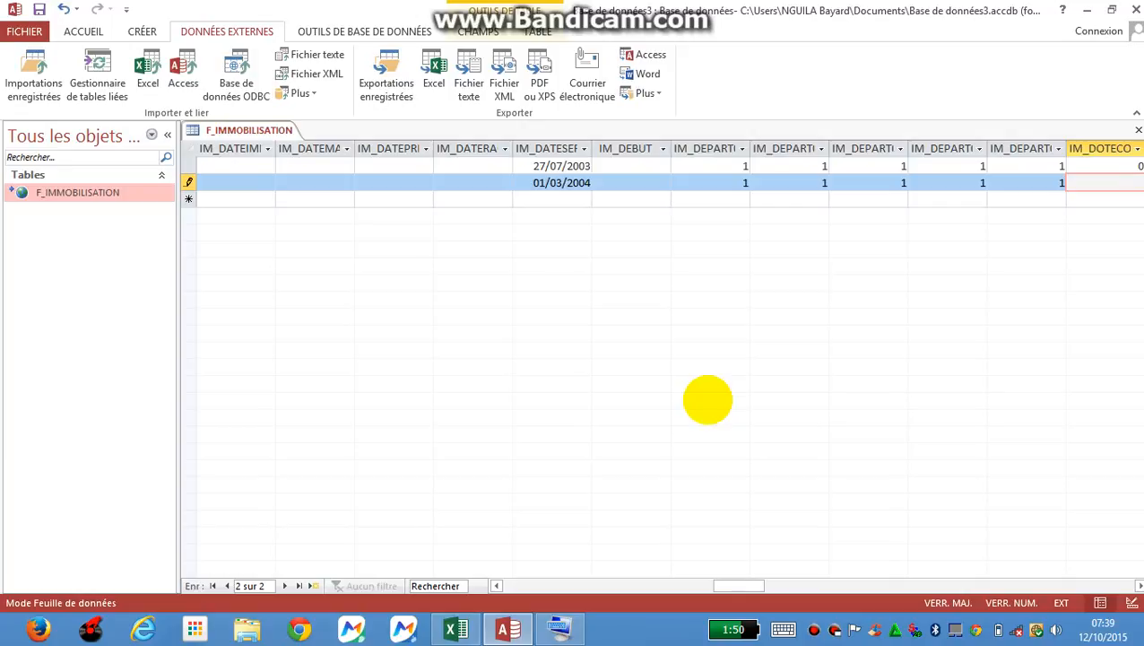
Set IM_DOTECO and IM_DOTFISC to 0 in the new record, leaving the field after them empty
{"action": "key", "text": "Tab"}
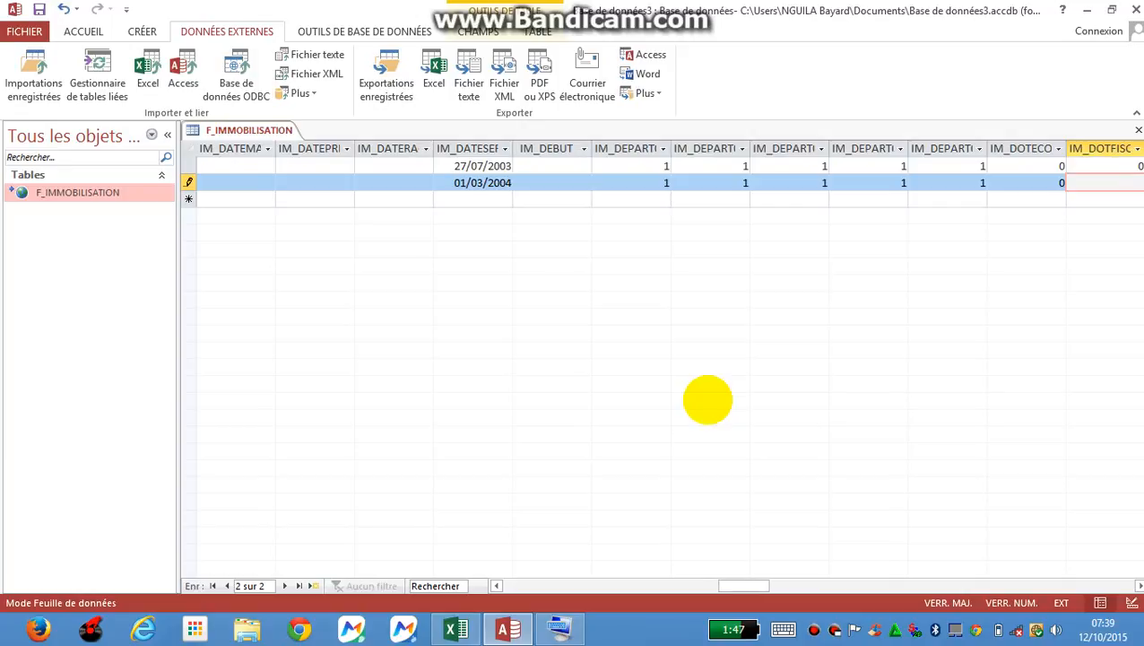
{"action": "type", "text": "0"}
{"action": "key", "text": "Tab"}
{"action": "key", "text": "Tab"}
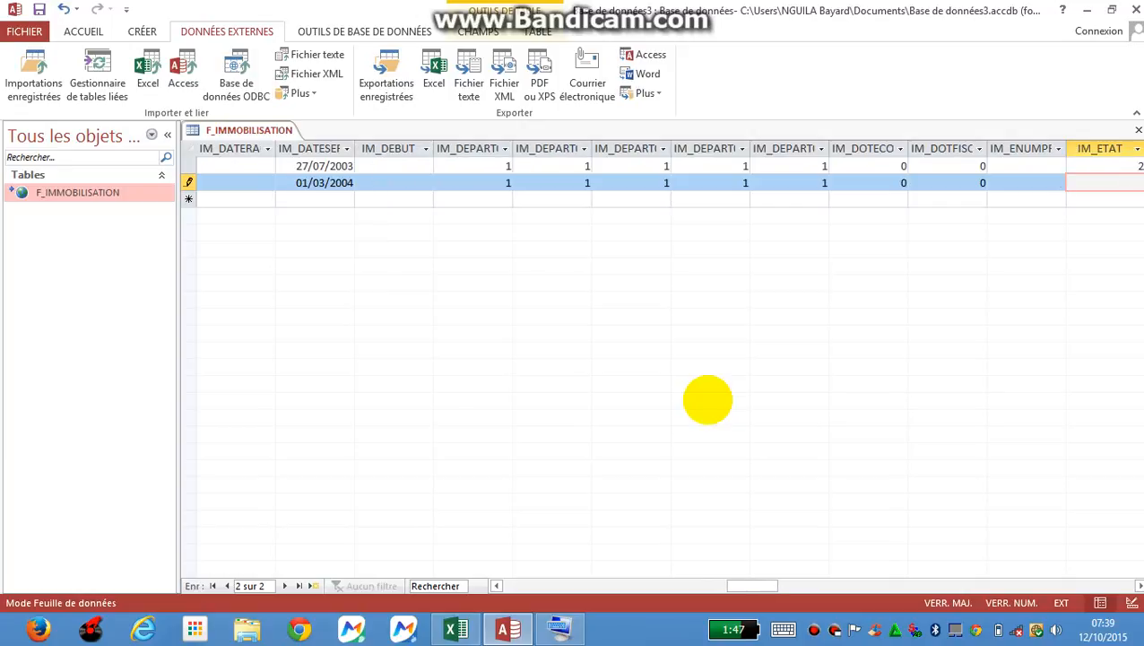
Set IM_ETAT to 2 and leave IM_FIN, IM_GENRE and IM_IMMATR blank in the new record
{"action": "type", "text": "2"}
{"action": "key", "text": "Tab"}
{"action": "key", "text": "Tab"}
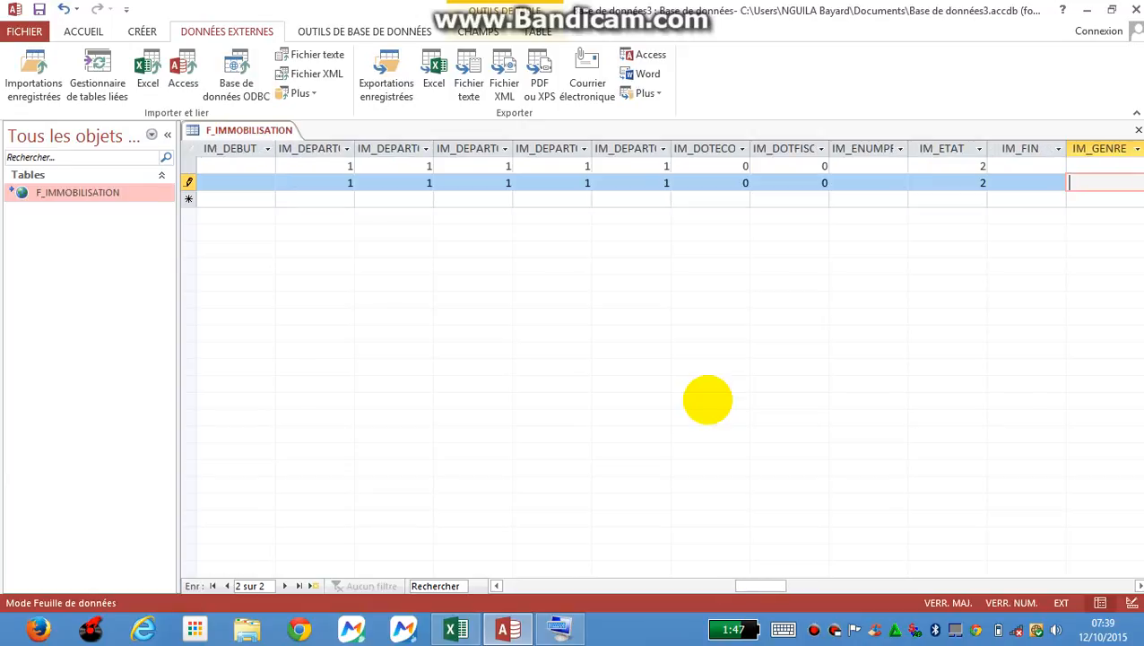
{"action": "key", "text": "Tab"}
{"action": "key", "text": "Tab"}
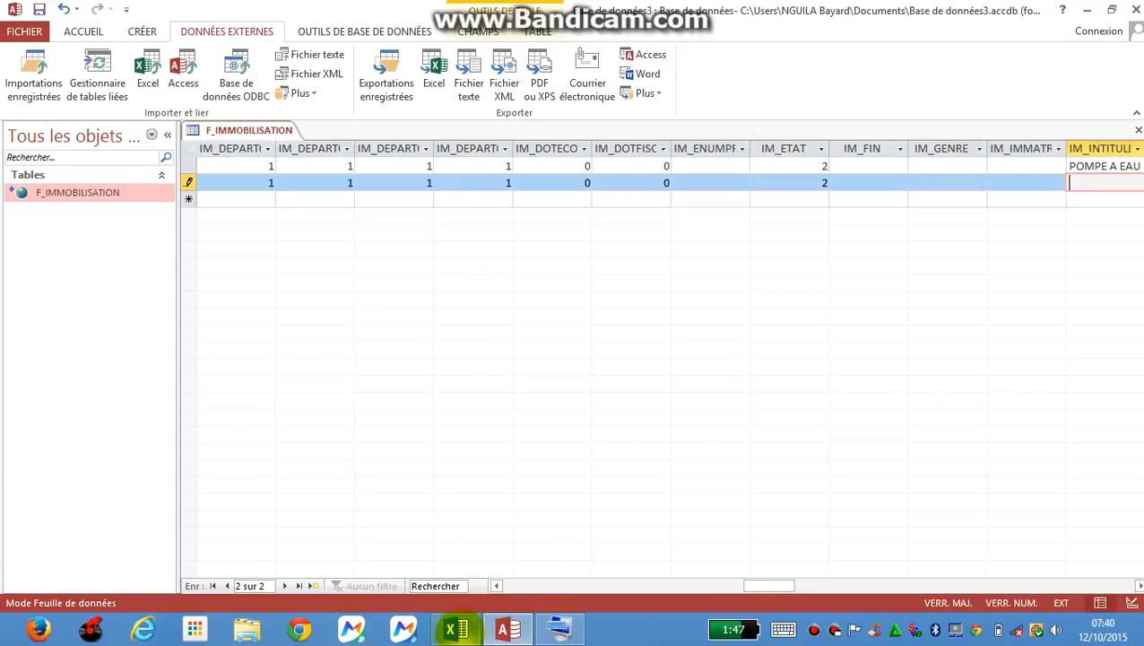
Check the asset's designation in the Excel list and enter ONDULEUR APC in the new Access record's IM_INTITUL field
{"action": "left_click", "coordinate": [457, 629]}
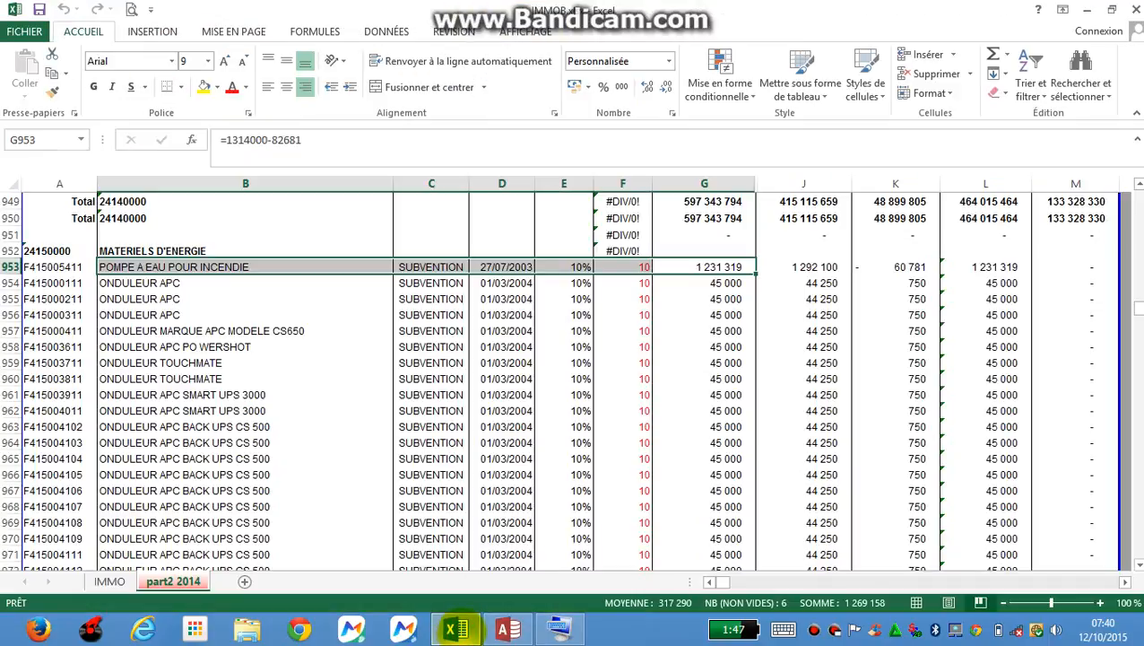
{"action": "left_click", "coordinate": [507, 629]}
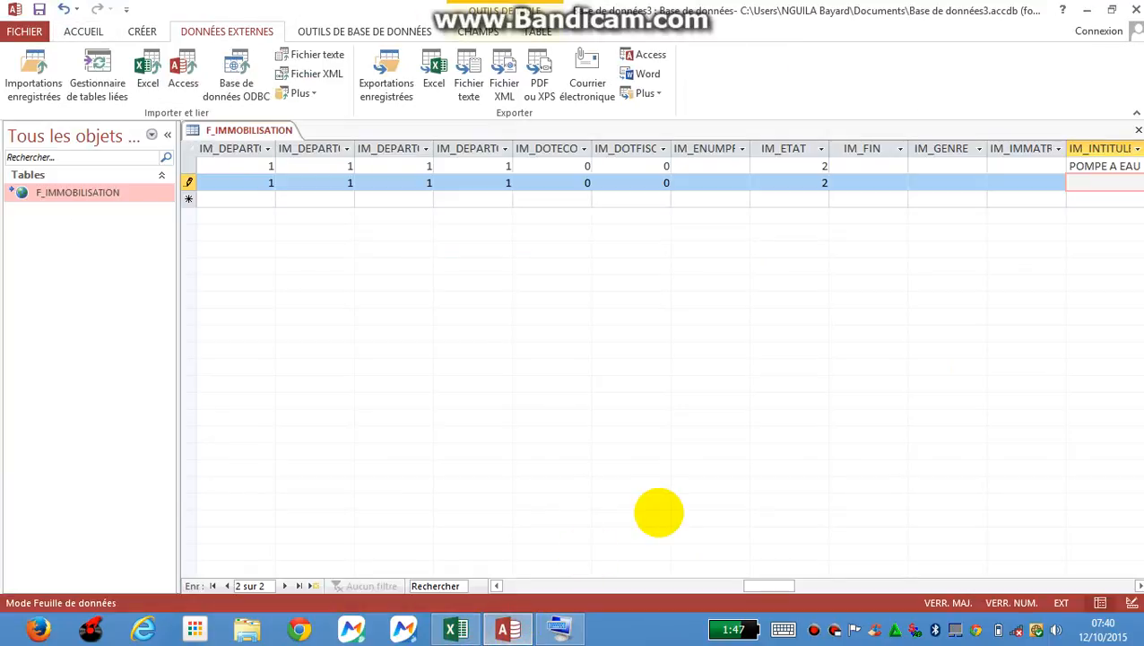
{"action": "type", "text": "ONDUL"}
{"action": "type", "text": "EUR APO"}
{"action": "key", "text": "Tab"}
Set both IM_LOCATIV fields, IM_LOYER and IM_MAJCPT to 0, leaving the IM_MARQU field empty
{"action": "key", "text": "Tab"}
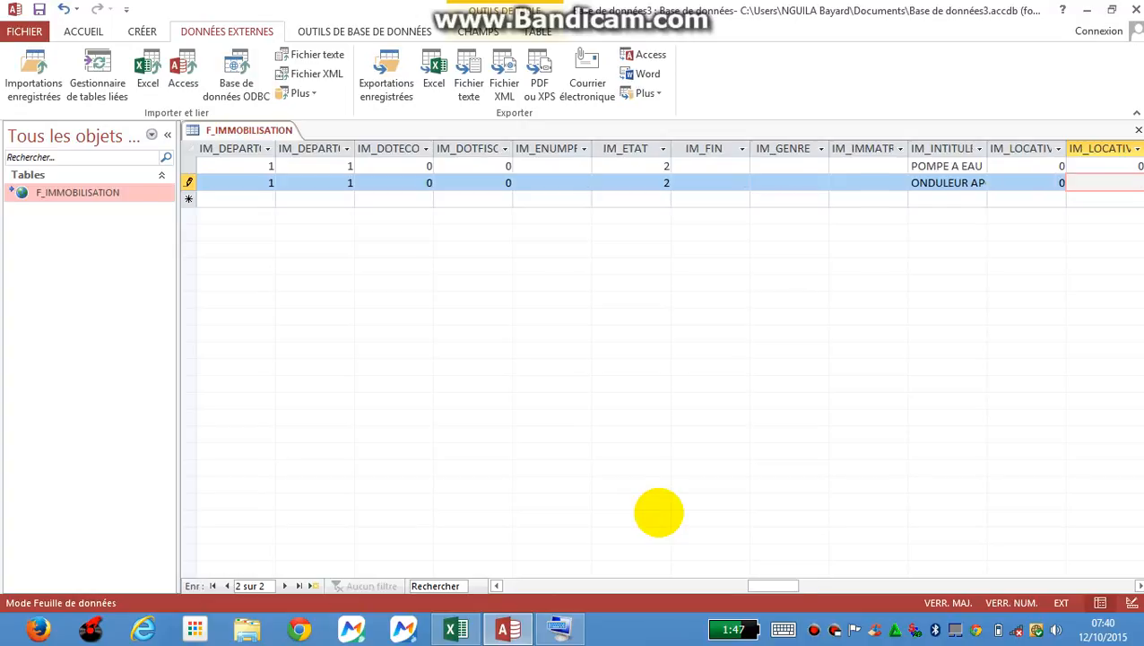
{"action": "key", "text": "Tab"}
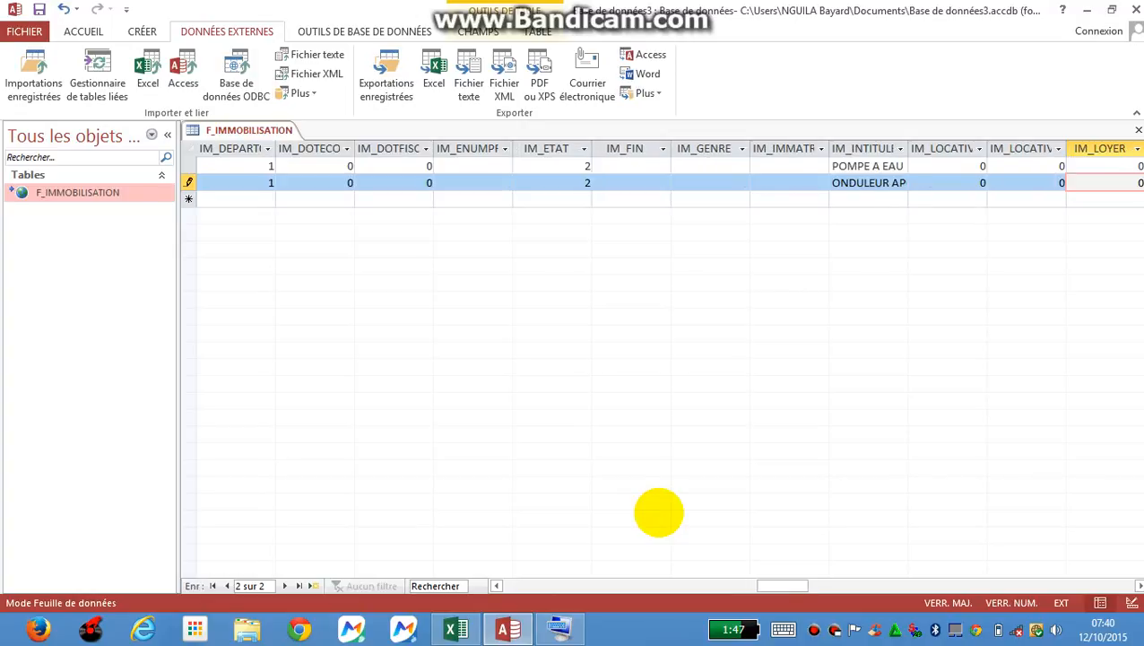
{"action": "key", "text": "Tab"}
{"action": "key", "text": "Tab"}
{"action": "key", "text": "Tab"}
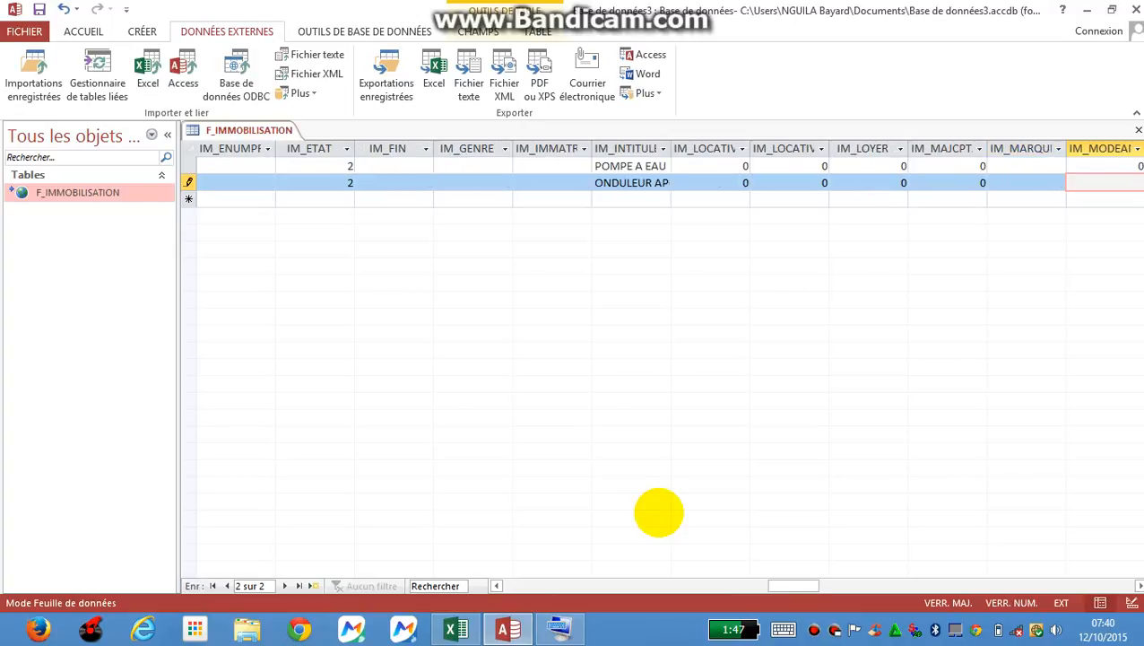
Set the five IM_MODEA fields to 0 and both IM_NATACC and IM_NATFISC to 1
{"action": "key", "text": "Tab"}
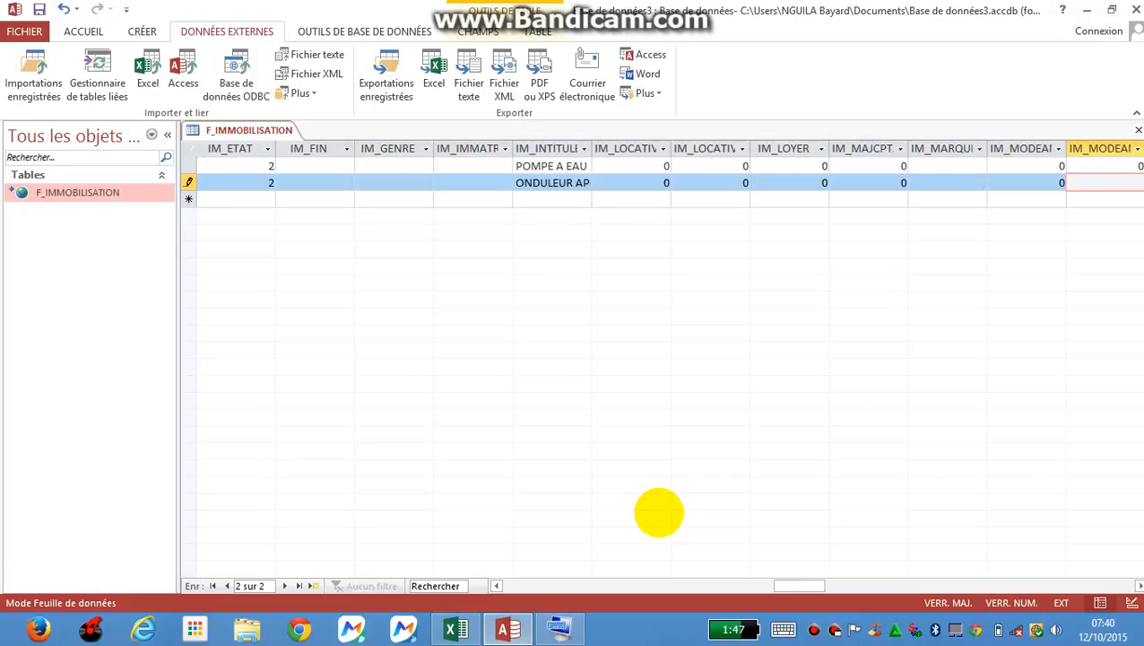
{"action": "key", "text": "Tab"}
{"action": "key", "text": "Tab"}
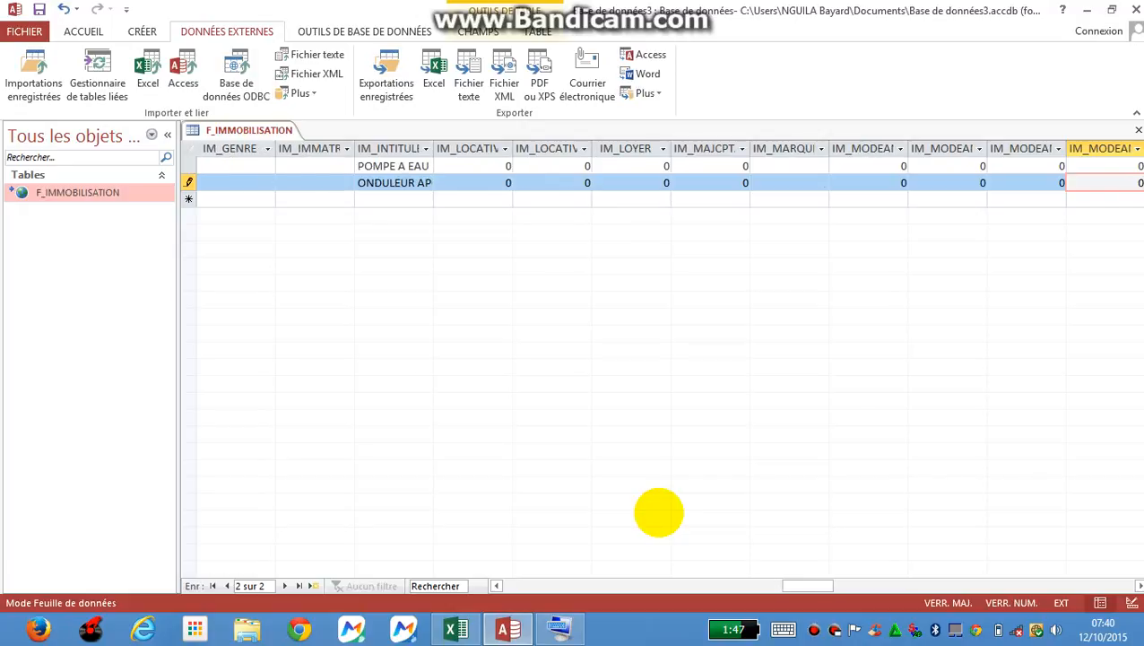
{"action": "key", "text": "Tab"}
{"action": "key", "text": "Tab"}
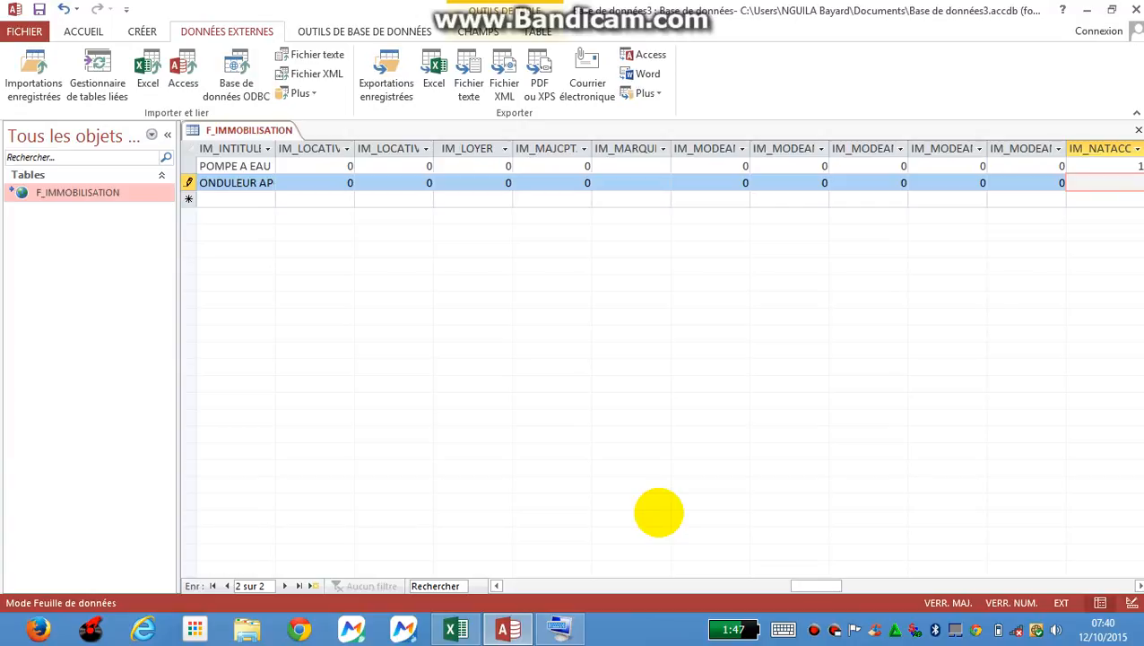
{"action": "key", "text": "Tab"}
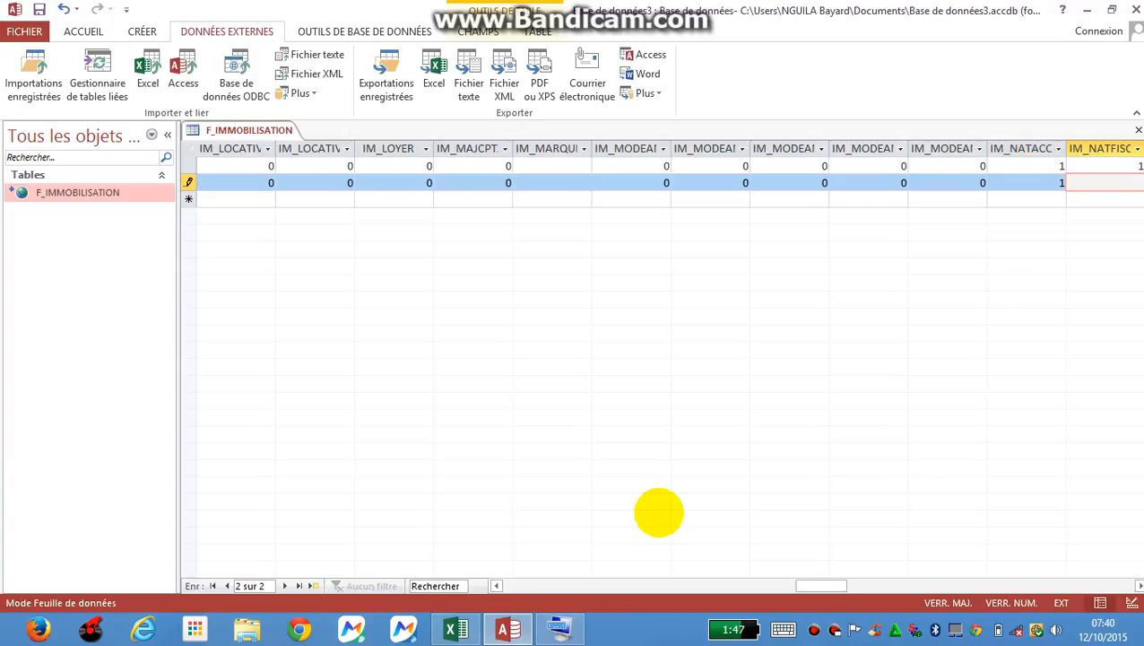
{"action": "key", "text": "Tab"}
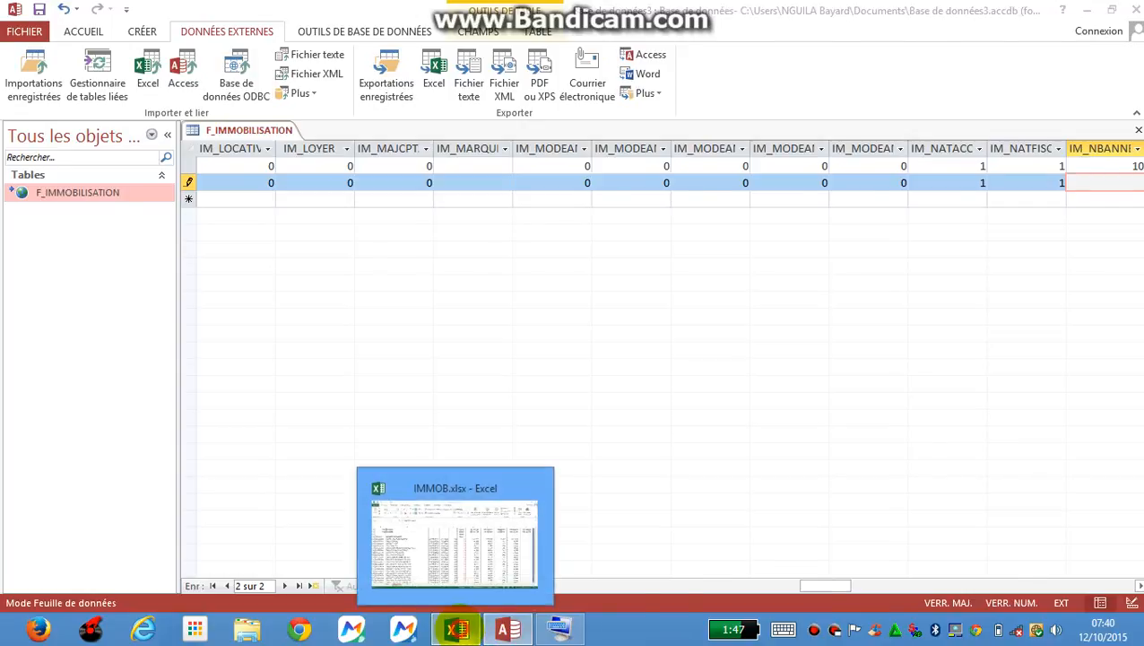
Check the asset's rate and duration in the Excel list, and set the five IM_NBANN fields of the Access record to 10
{"action": "left_click", "coordinate": [456, 629]}
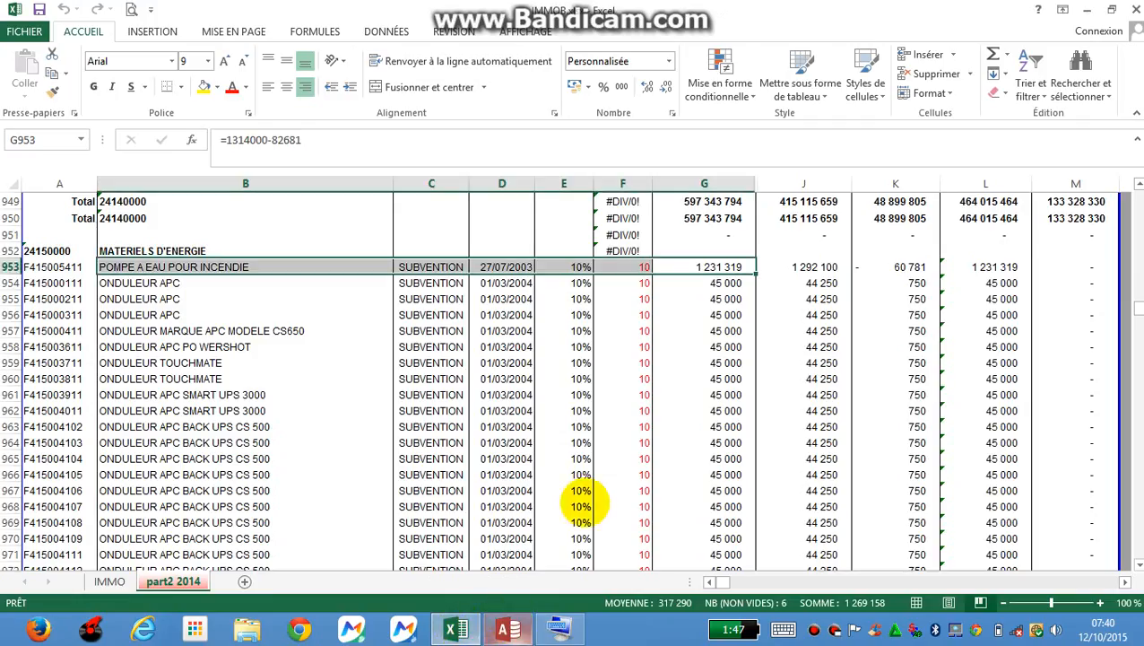
{"action": "left_click", "coordinate": [509, 629]}
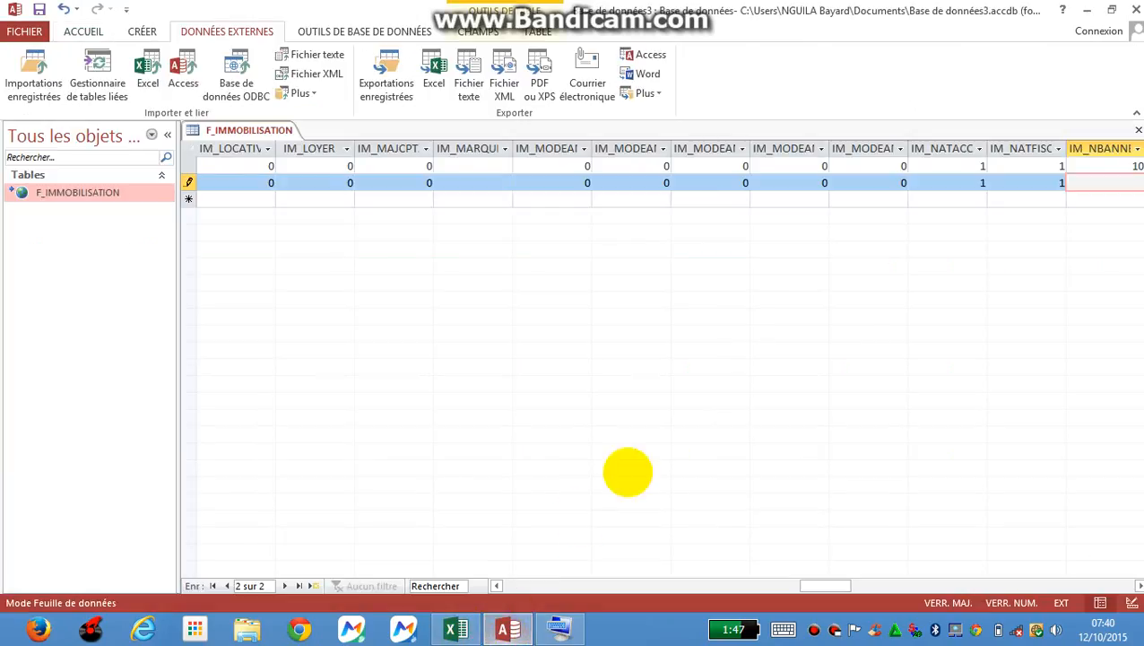
{"action": "type", "text": "10"}
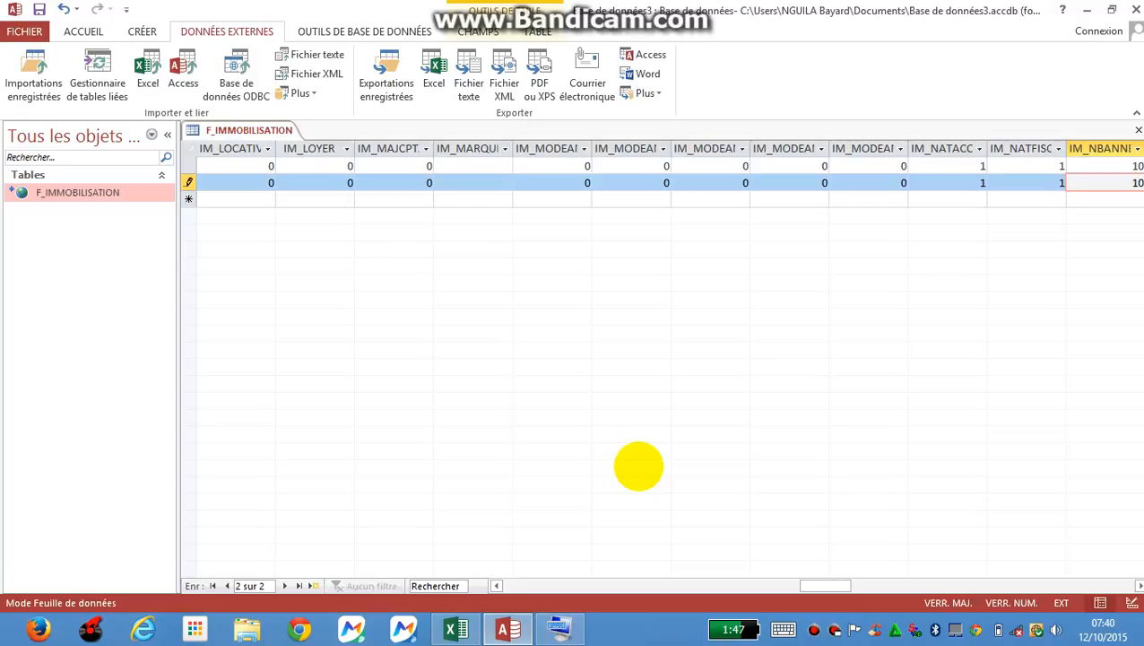
{"action": "key", "text": "Tab"}
{"action": "type", "text": "10"}
{"action": "key", "text": "Tab"}
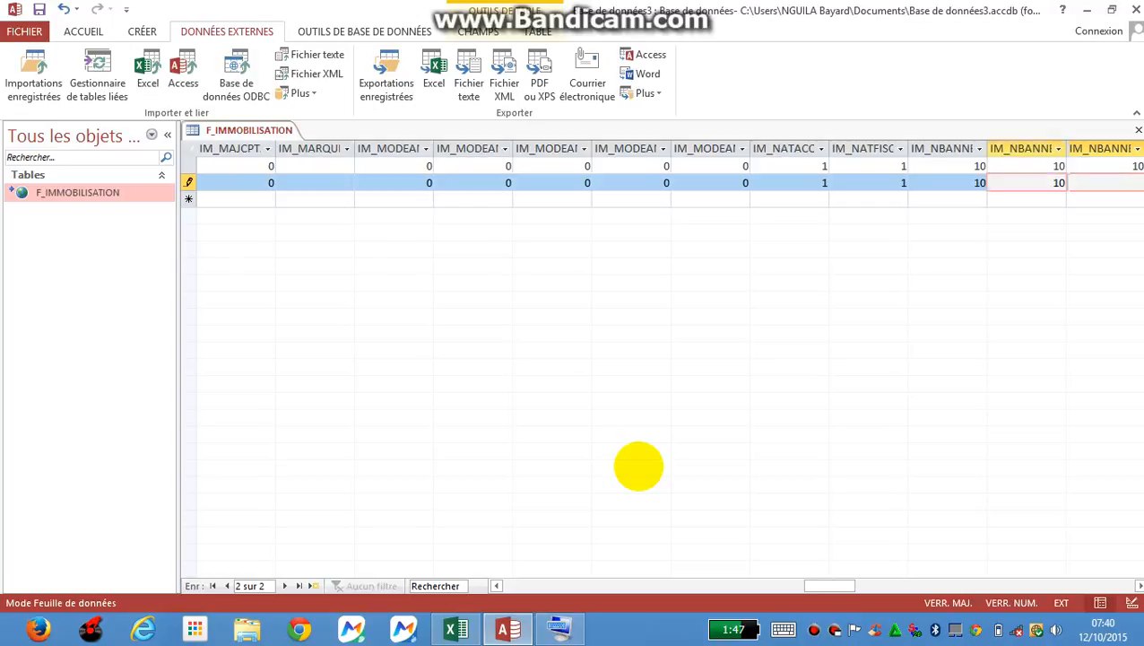
{"action": "type", "text": "10"}
{"action": "key", "text": "Tab"}
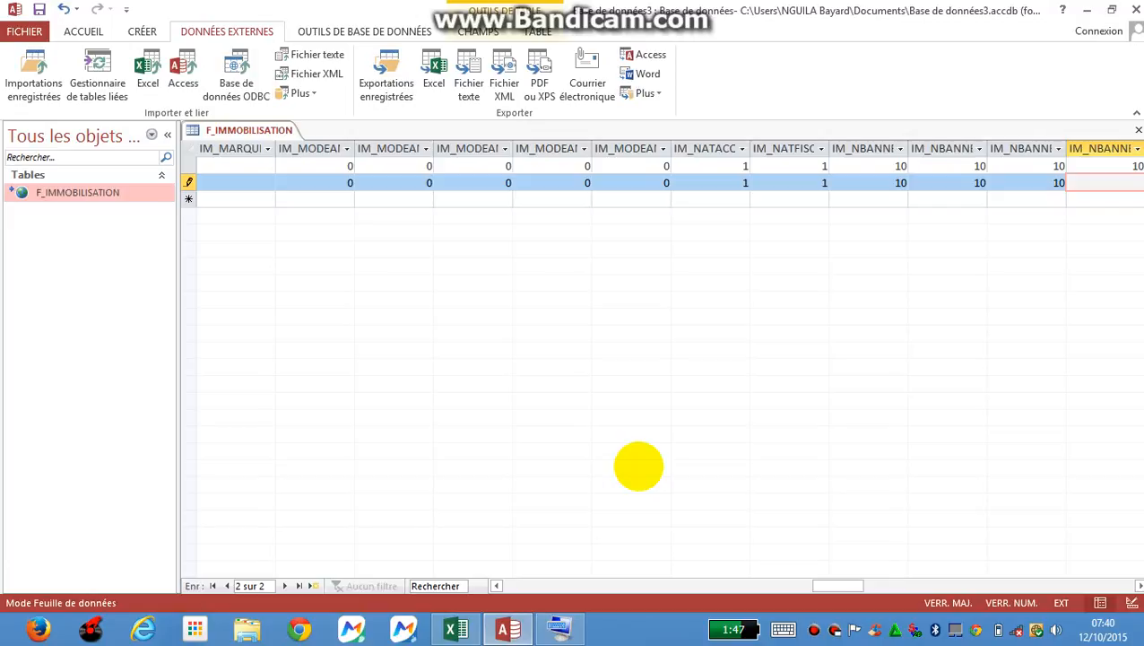
{"action": "type", "text": "10"}
{"action": "key", "text": "Tab"}
{"action": "type", "text": "10"}
{"action": "key", "text": "Tab"}
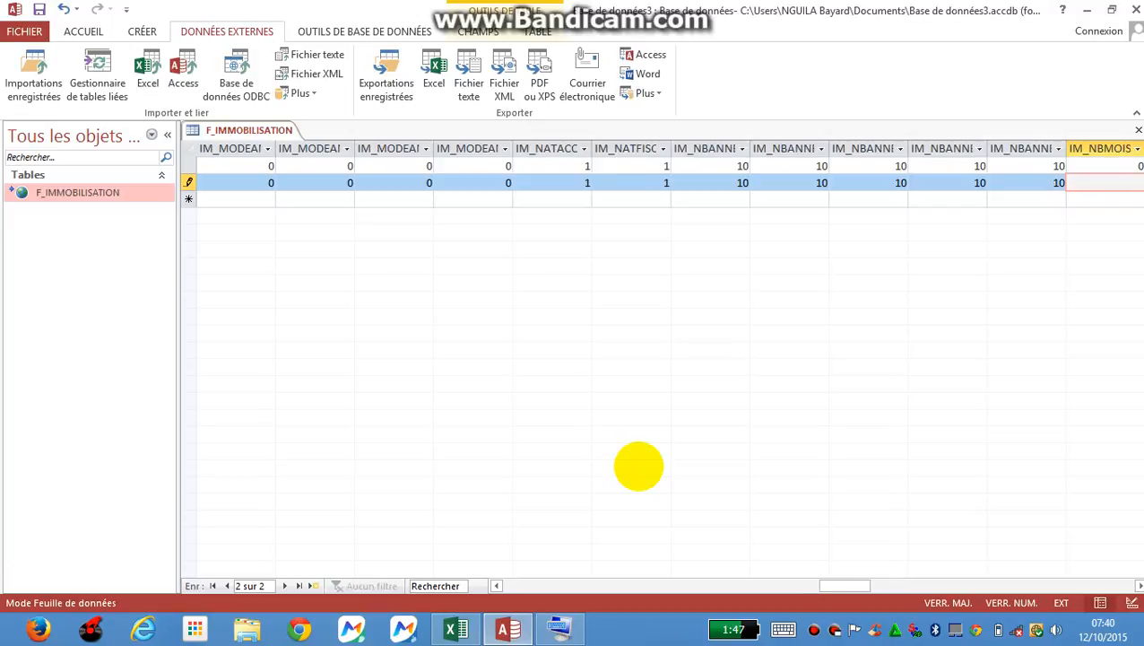
Set the five IM_NBMOIS fields of the new record to 0
{"action": "type", "text": "0"}
{"action": "key", "text": "Tab"}
{"action": "type", "text": "0"}
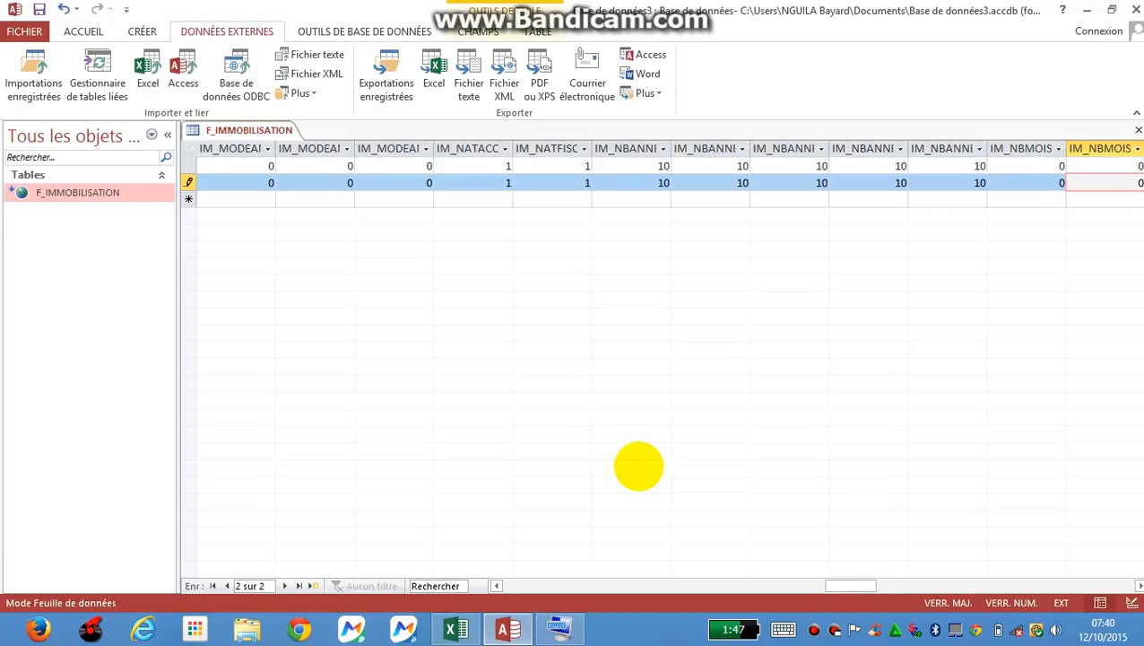
{"action": "key", "text": "Tab"}
{"action": "type", "text": "0"}
{"action": "key", "text": "Tab"}
{"action": "type", "text": "0"}
{"action": "key", "text": "Tab"}
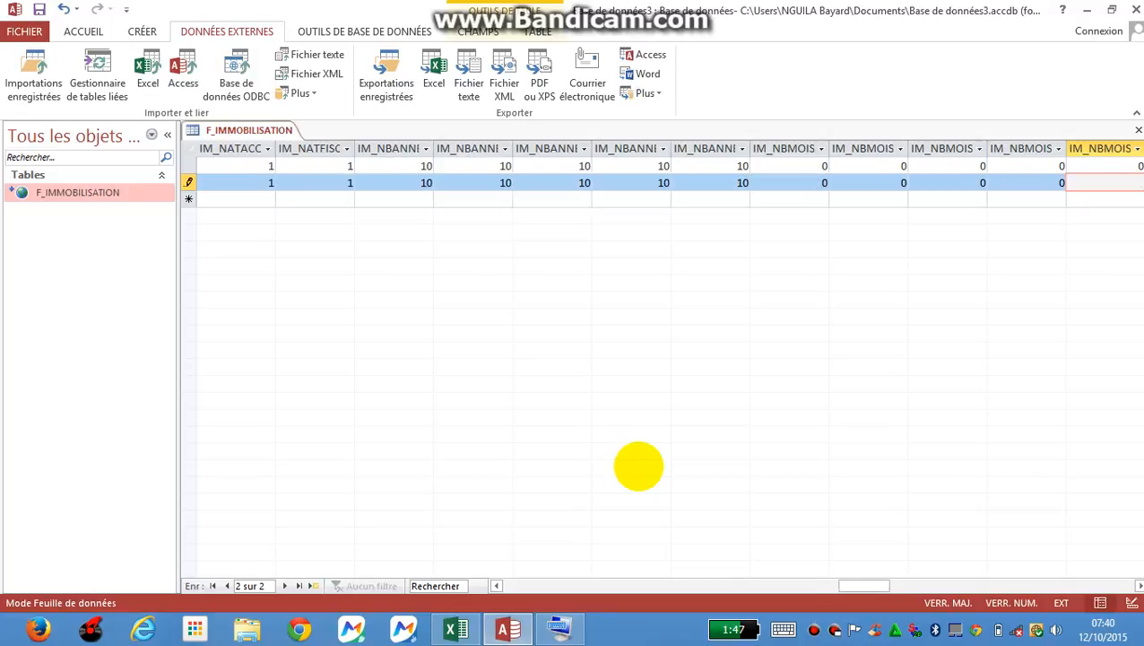
{"action": "type", "text": "0"}
{"action": "key", "text": "Tab"}
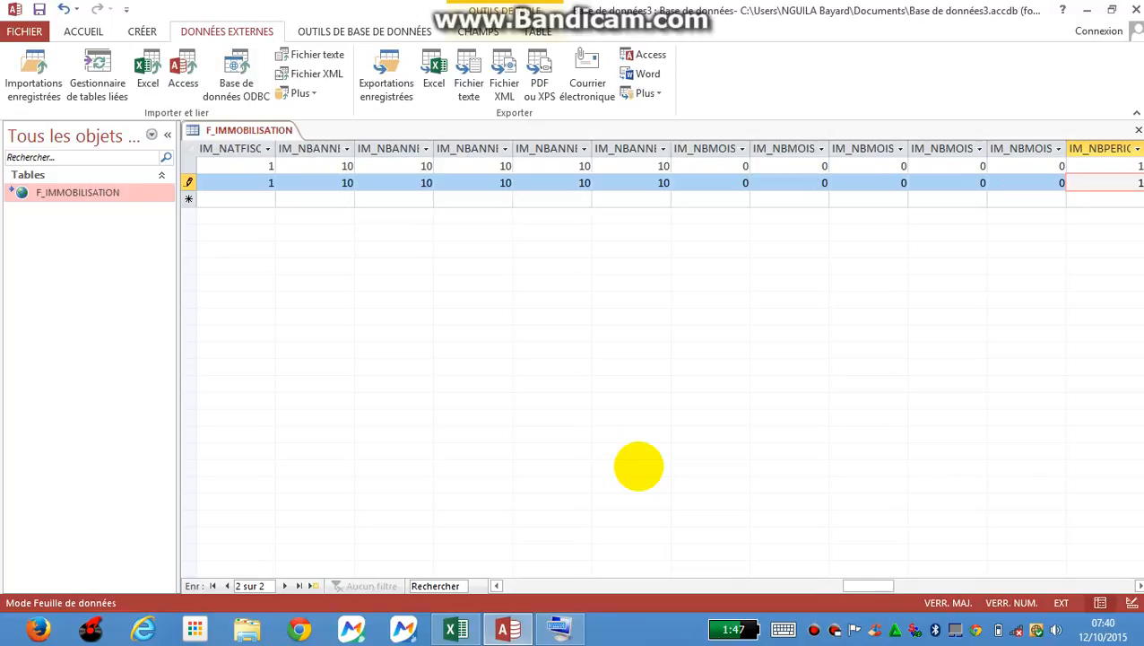
Set IM_NBPERI to 1 and both IM_NONIFR and IM_PART to 0, leaving IM_NOSERIE and IM_OBSERV blank
{"action": "key", "text": "Tab"}
{"action": "key", "text": "Tab"}
{"action": "key", "text": "Tab"}
{"action": "key", "text": "Tab"}
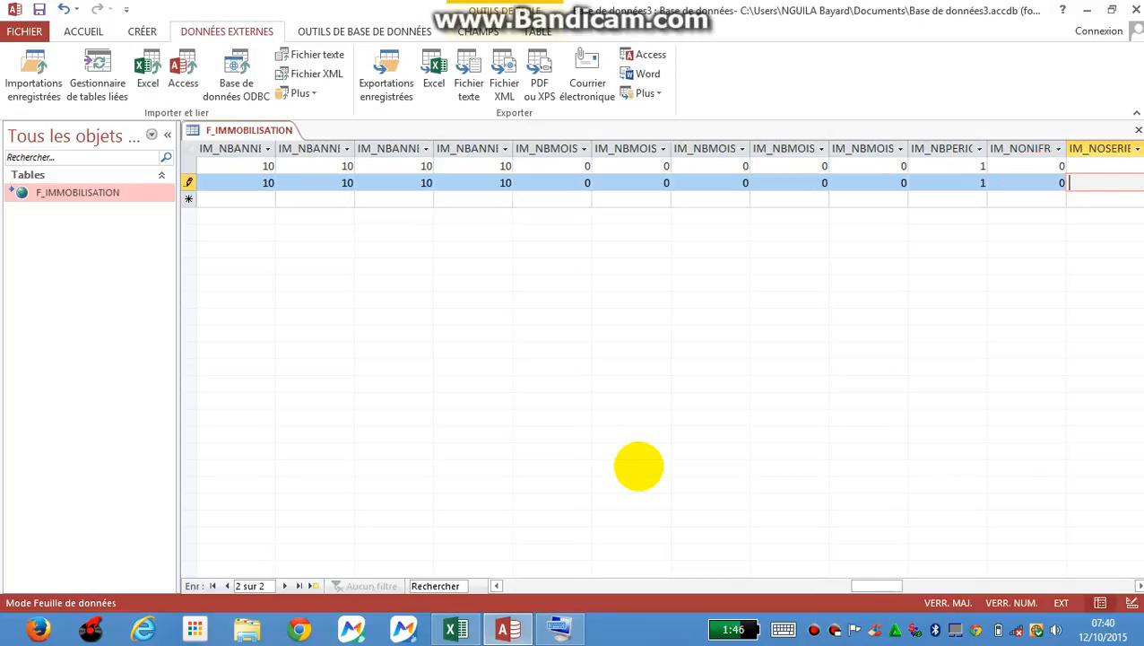
{"action": "type", "text": "0"}
{"action": "key", "text": "Tab"}
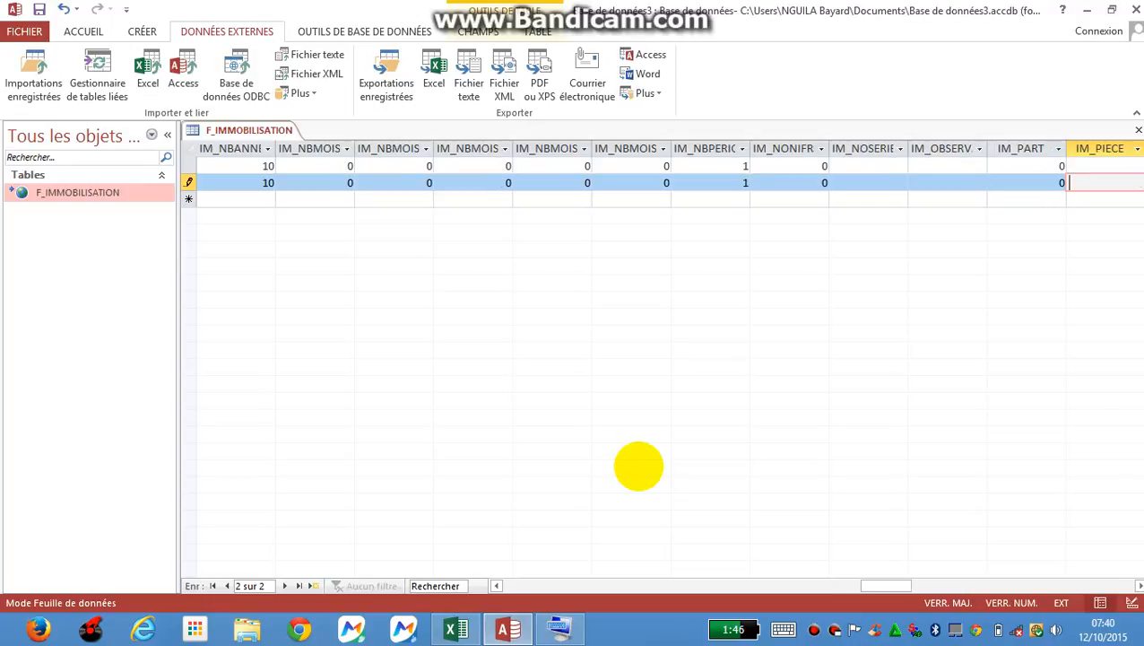
Leave IM_PIECE blank and set the five IM_PRORAT fields to 0
{"action": "key", "text": "Tab"}
{"action": "type", "text": "0"}
{"action": "key", "text": "Tab"}
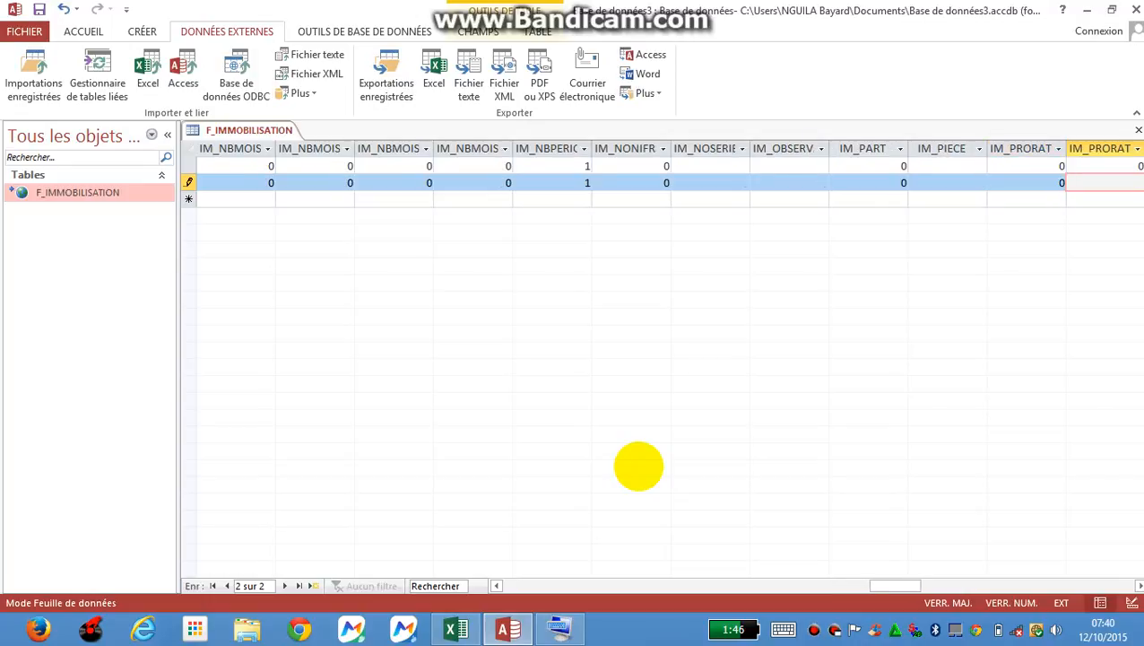
{"action": "type", "text": "0"}
{"action": "key", "text": "Tab"}
{"action": "type", "text": "0"}
{"action": "key", "text": "Tab"}
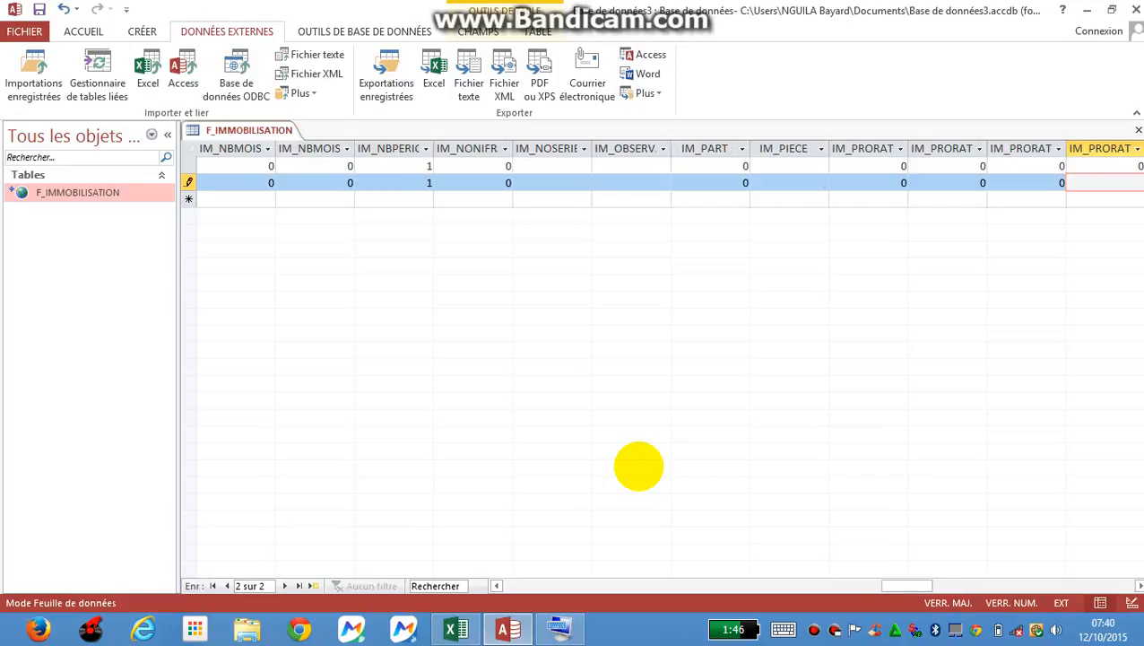
{"action": "key", "text": "Tab"}
{"action": "key", "text": "Tab"}
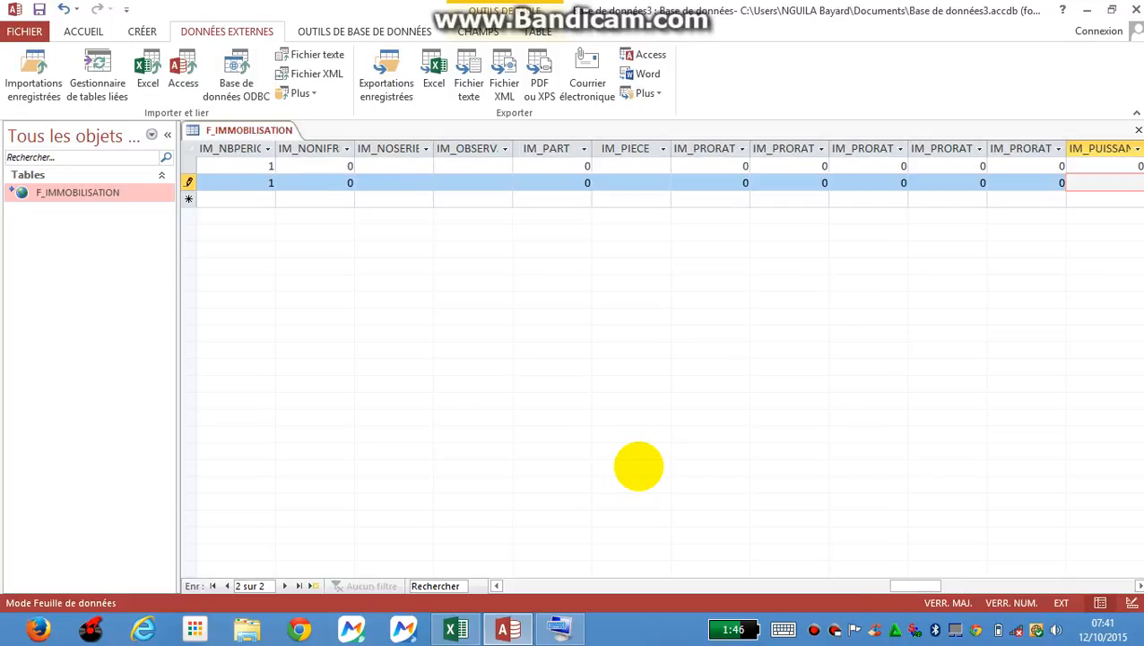
Set IM_PUISSAN to 0 and both IM_QTEREST and IM_QUANTI to 1
{"action": "type", "text": "0"}
{"action": "key", "text": "Tab"}
{"action": "type", "text": "1"}
{"action": "key", "text": "Tab"}
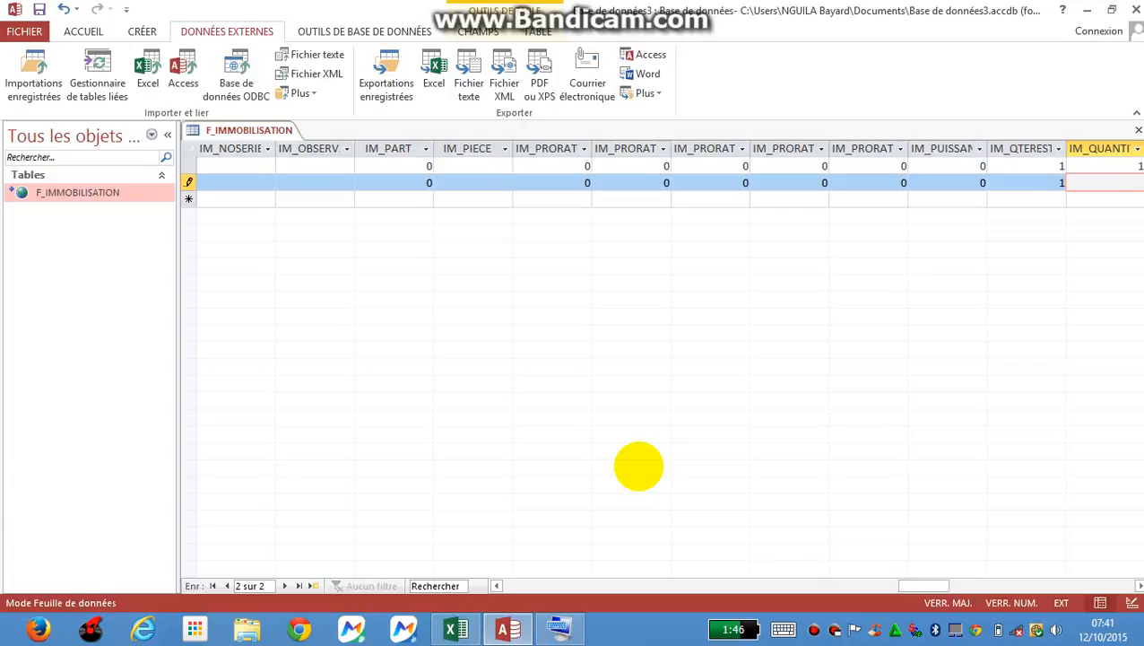
{"action": "type", "text": "1"}
{"action": "key", "text": "Tab"}
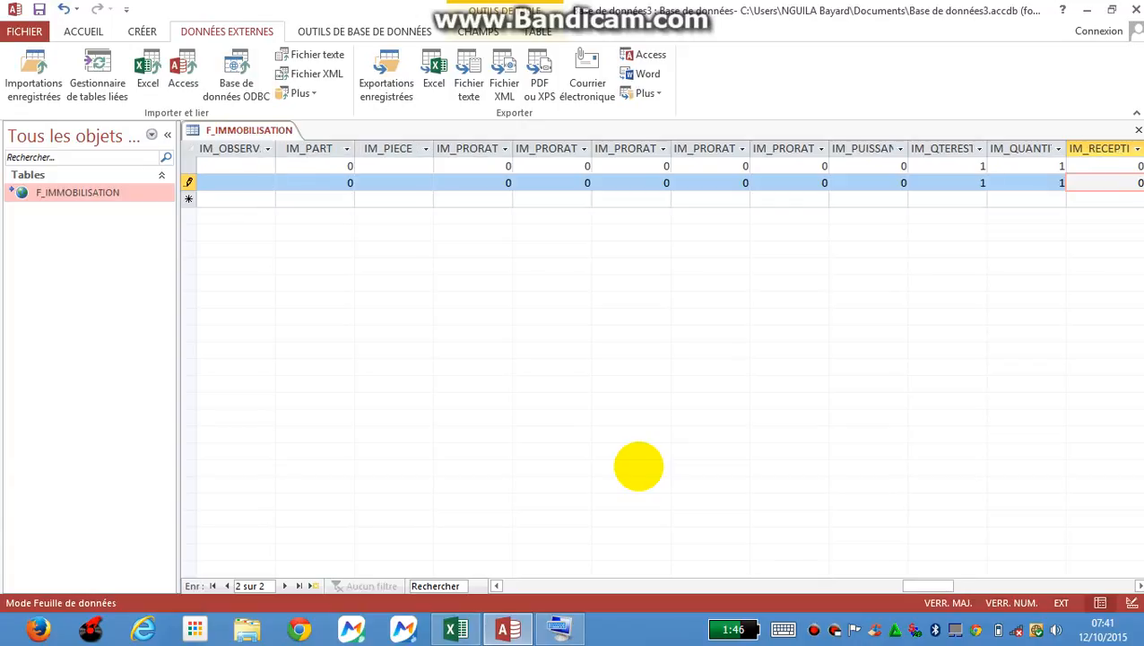
Set IM_RECEPTI, IM_REINTEG, IM_RESIDU and IM_RESIDUE to 0 in the new record
{"action": "key", "text": "Tab"}
{"action": "key", "text": "Tab"}
{"action": "key", "text": "Tab"}
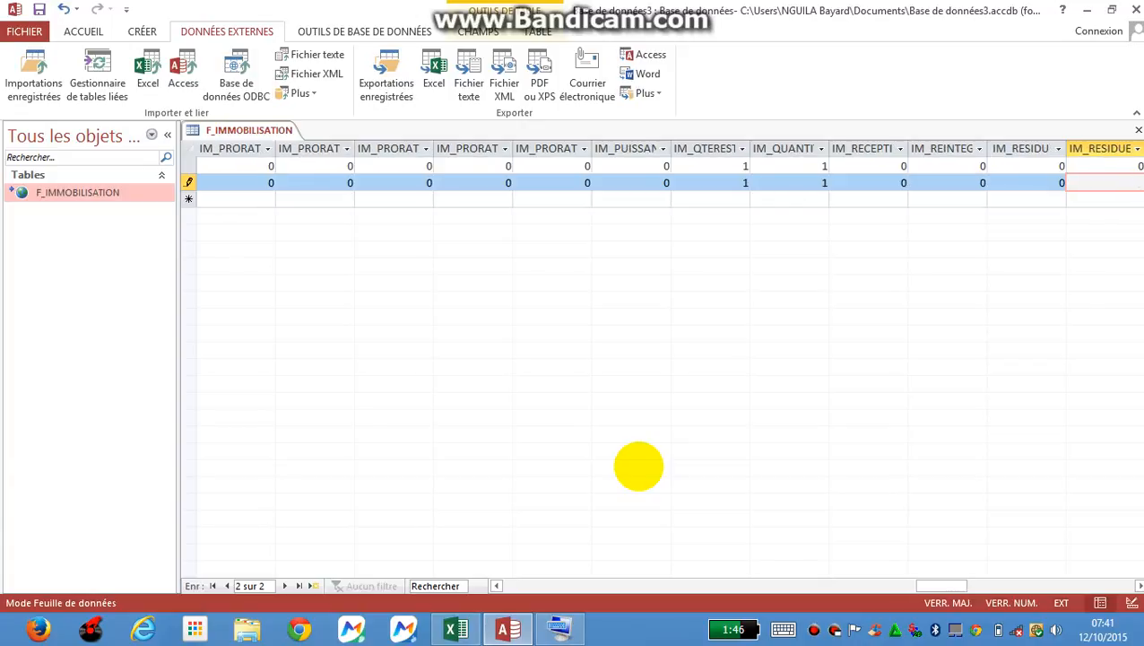
{"action": "key", "text": "Tab"}
Leave the statistics fields IM_STAT01 through IM_STAT10 and IM_SUPERFI blank
{"action": "key", "text": "Tab"}
{"action": "key", "text": "Tab"}
{"action": "key", "text": "Tab"}
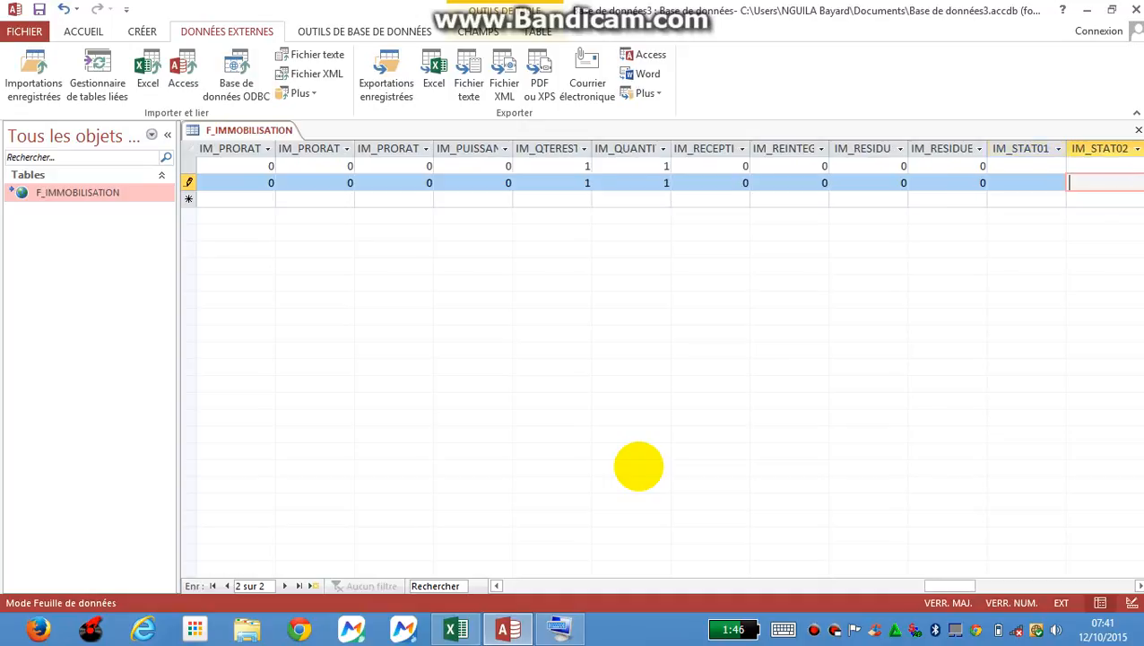
{"action": "key", "text": "Tab"}
{"action": "key", "text": "Tab"}
{"action": "key", "text": "Tab"}
{"action": "key", "text": "Tab"}
{"action": "key", "text": "Tab"}
{"action": "key", "text": "Tab"}
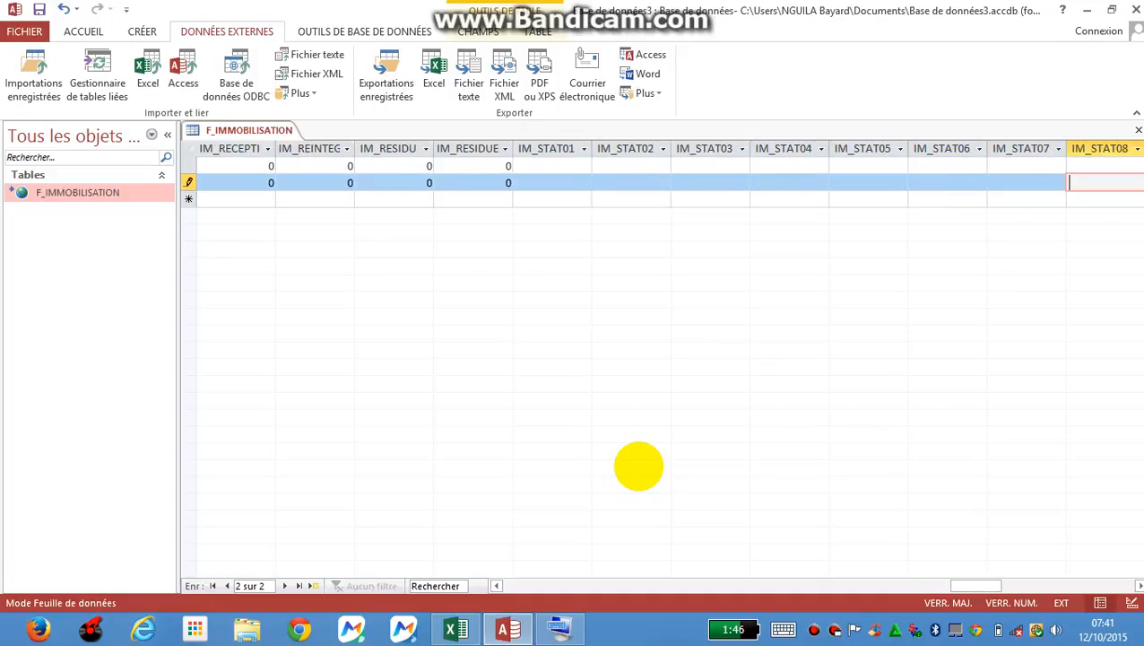
{"action": "key", "text": "Tab"}
{"action": "key", "text": "Tab"}
Set IM_TAUX, IM_TAUXTF, IM_TAUXTP, IM_TAUXTV, IM_TOTCESS and IM_TVADED to 0
{"action": "key", "text": "Tab"}
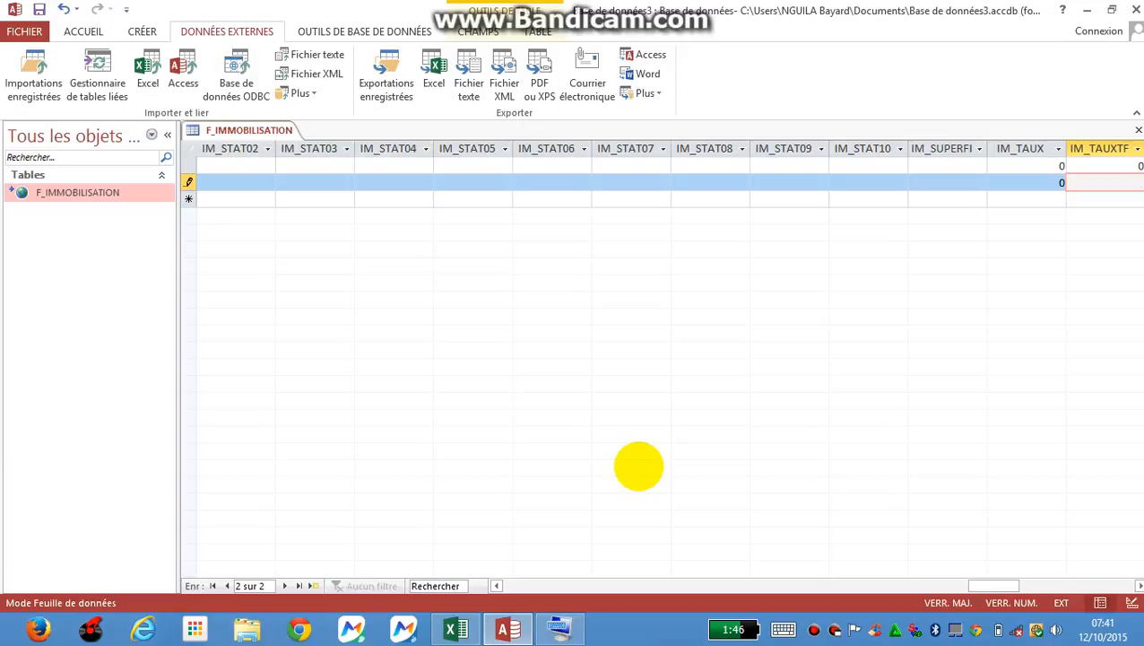
{"action": "key", "text": "Tab"}
{"action": "key", "text": "Tab"}
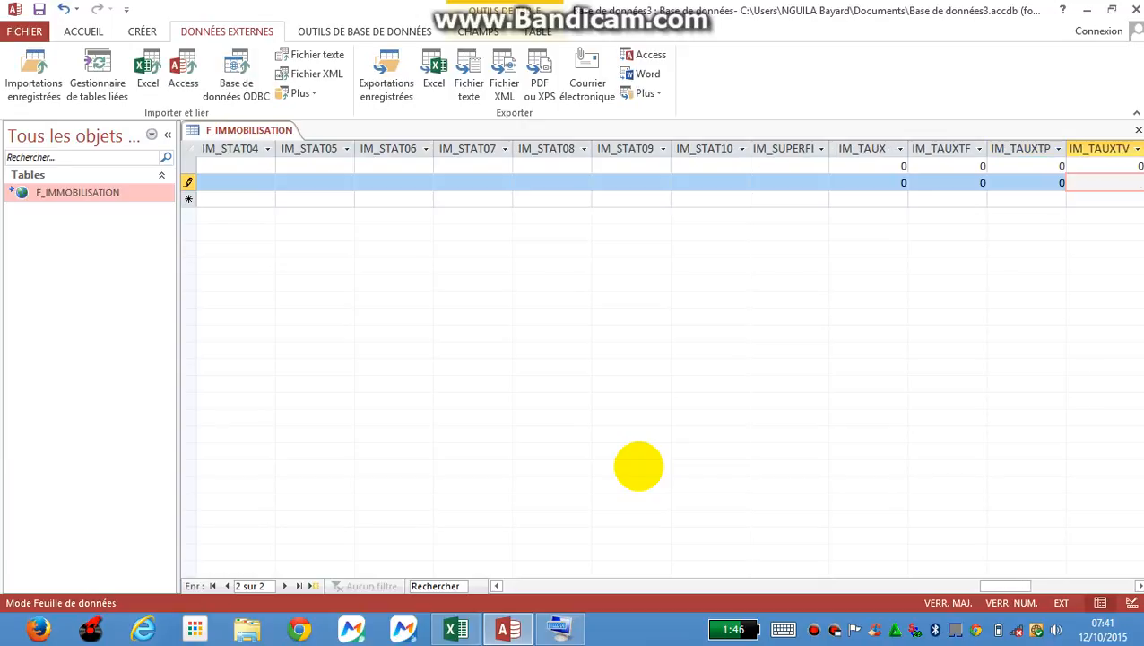
{"action": "key", "text": "Tab"}
{"action": "key", "text": "Tab"}
Set IM_TYPE and the IM_TYPECES, IM_TYPEIM, IM_TYPEORI and IM_TYPEPER fields to 0
{"action": "key", "text": "Tab"}
{"action": "key", "text": "Tab"}
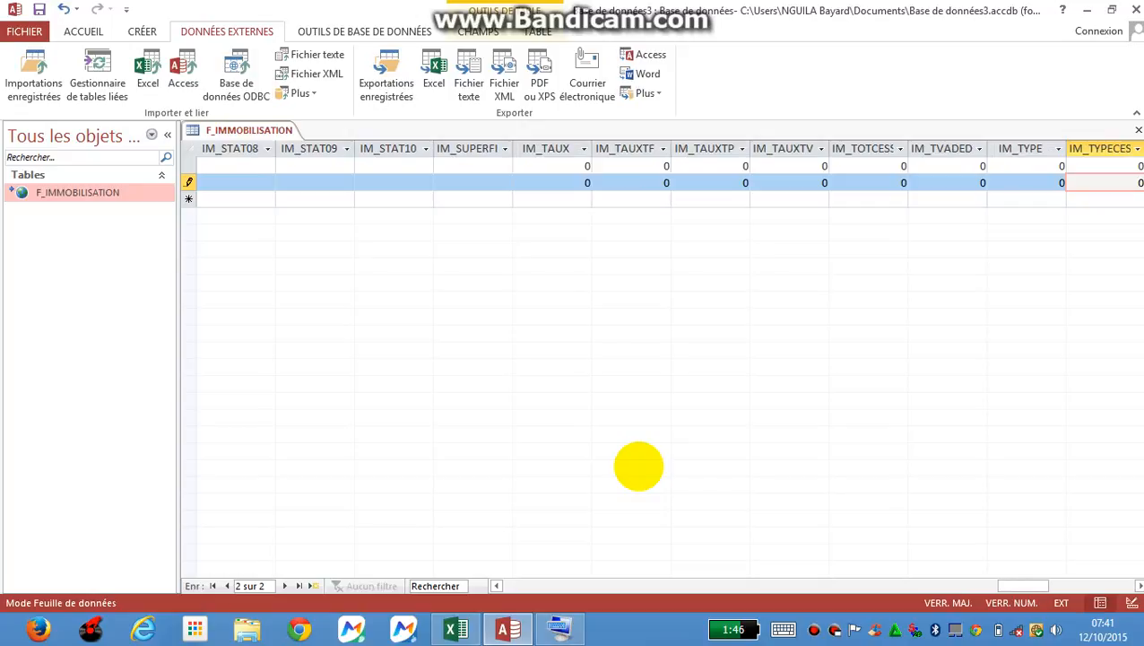
{"action": "key", "text": "Tab"}
{"action": "key", "text": "Tab"}
{"action": "key", "text": "Tab"}
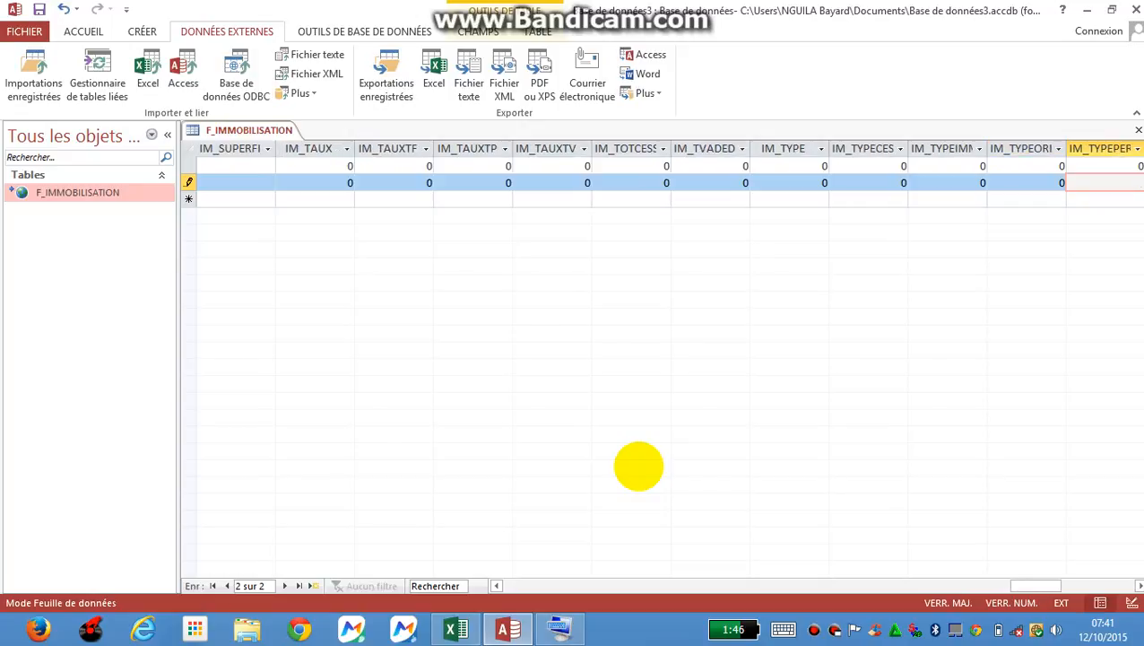
{"action": "key", "text": "Tab"}
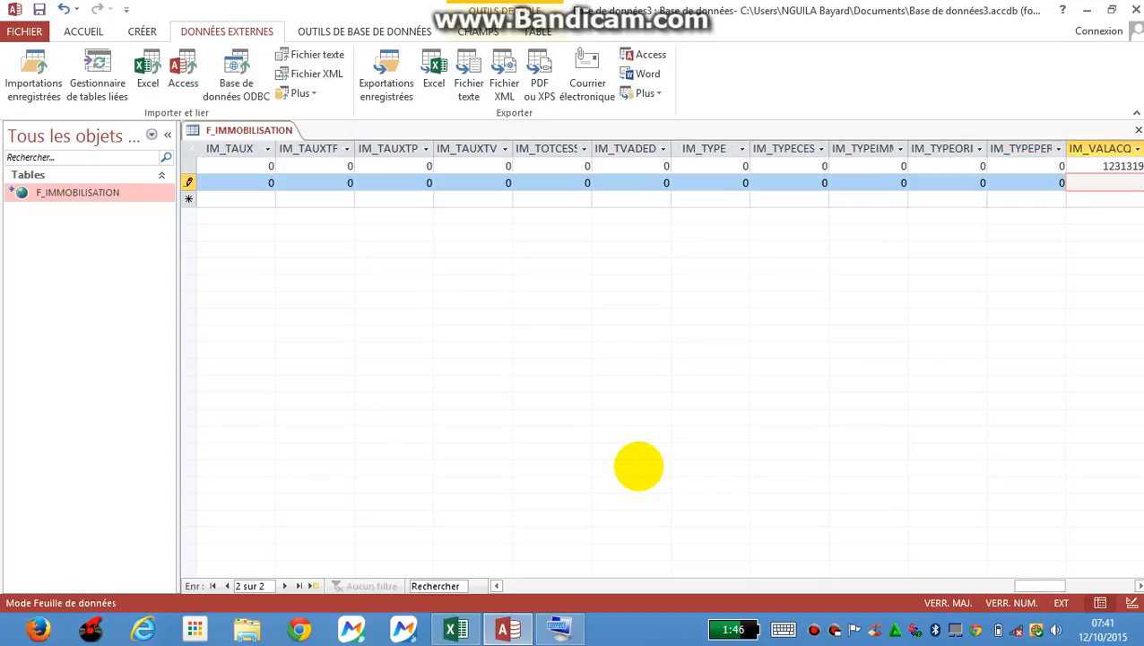
Switch to the Excel list to look up the ONDULEUR APC's acquisition value for the IM_VALACQ field
{"action": "left_click", "coordinate": [456, 627]}
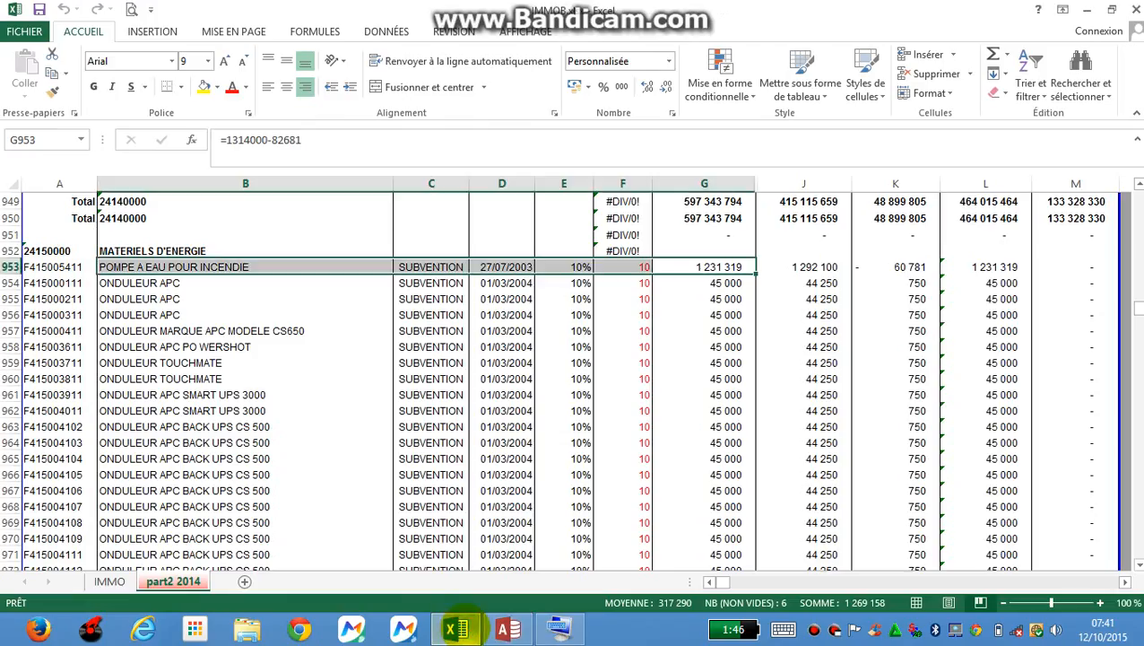